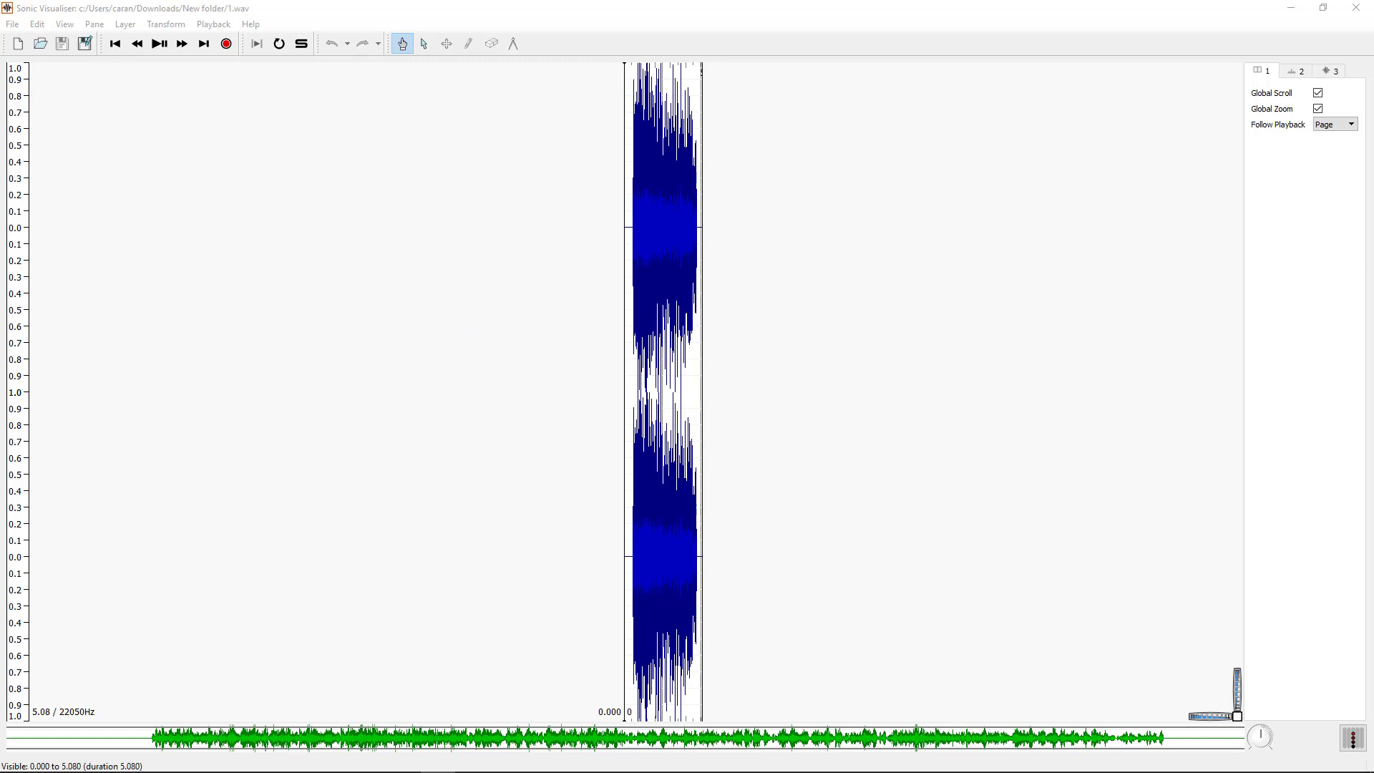
- Switch to Paint to view the white-on-black 'Want to play a game?' text image
{"action": "key", "text": "alt+Tab"}
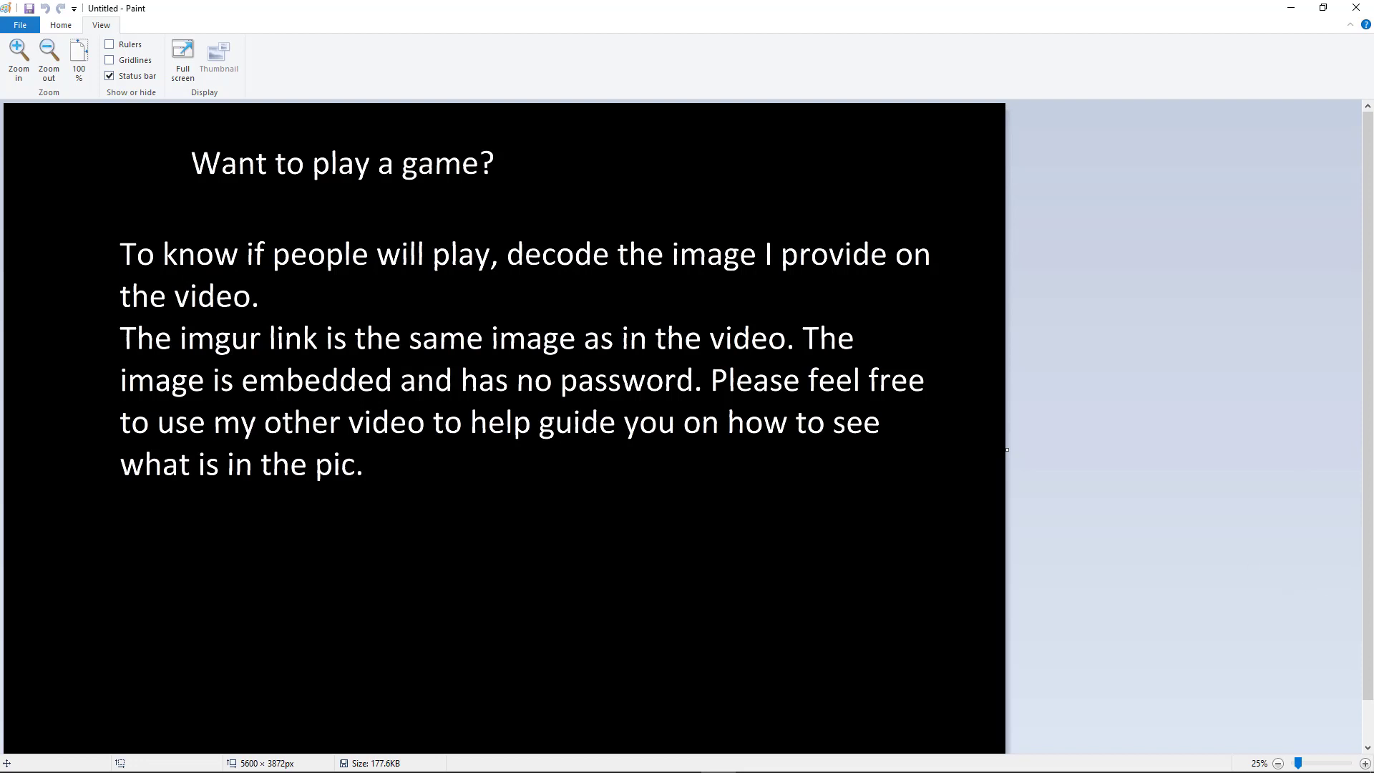
- In Coagula with Untitled.gif, browse the File menu, then open the Sound menu for Render Without Blue
{"action": "key", "text": "alt+Tab"}
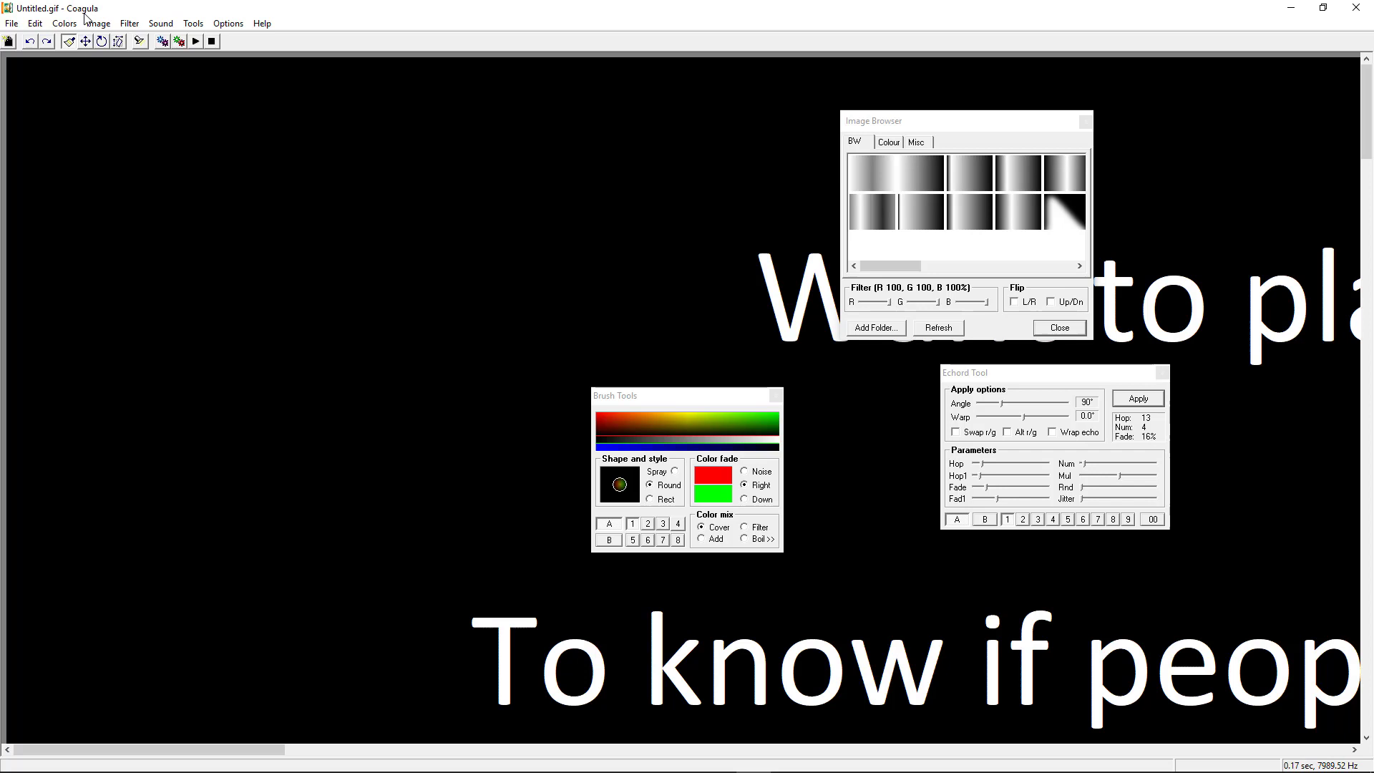
{"action": "left_click", "coordinate": [9, 24]}
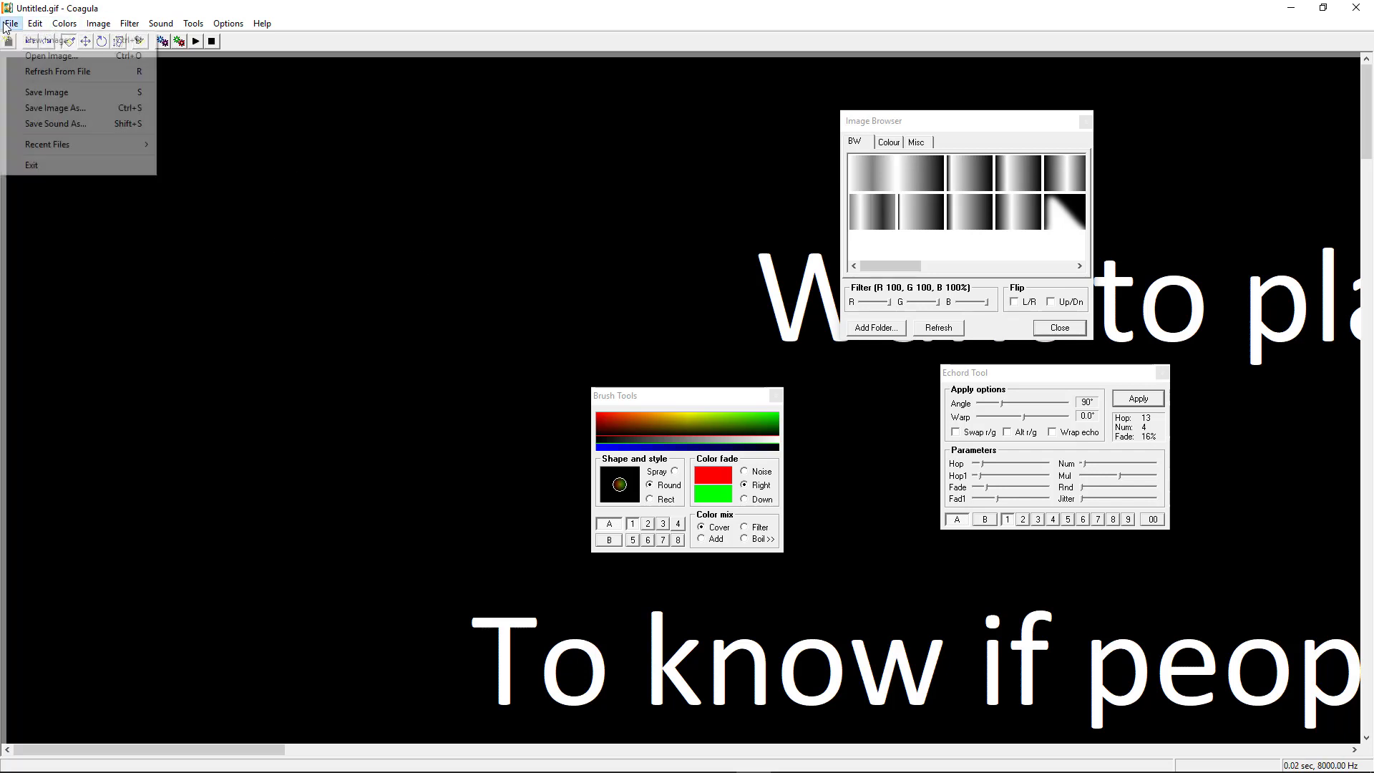
{"action": "left_click", "coordinate": [9, 24]}
{"action": "left_click", "coordinate": [8, 25]}
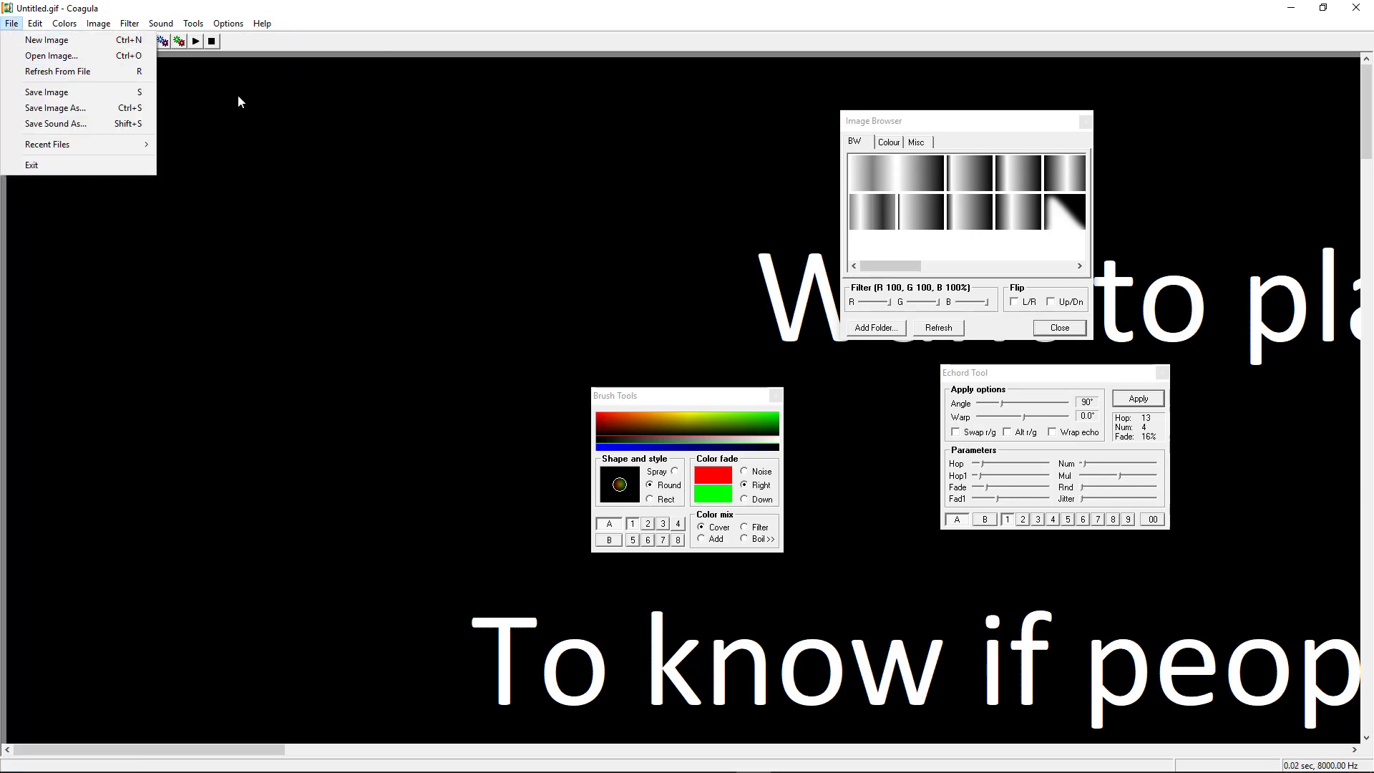
{"action": "key", "text": "Escape"}
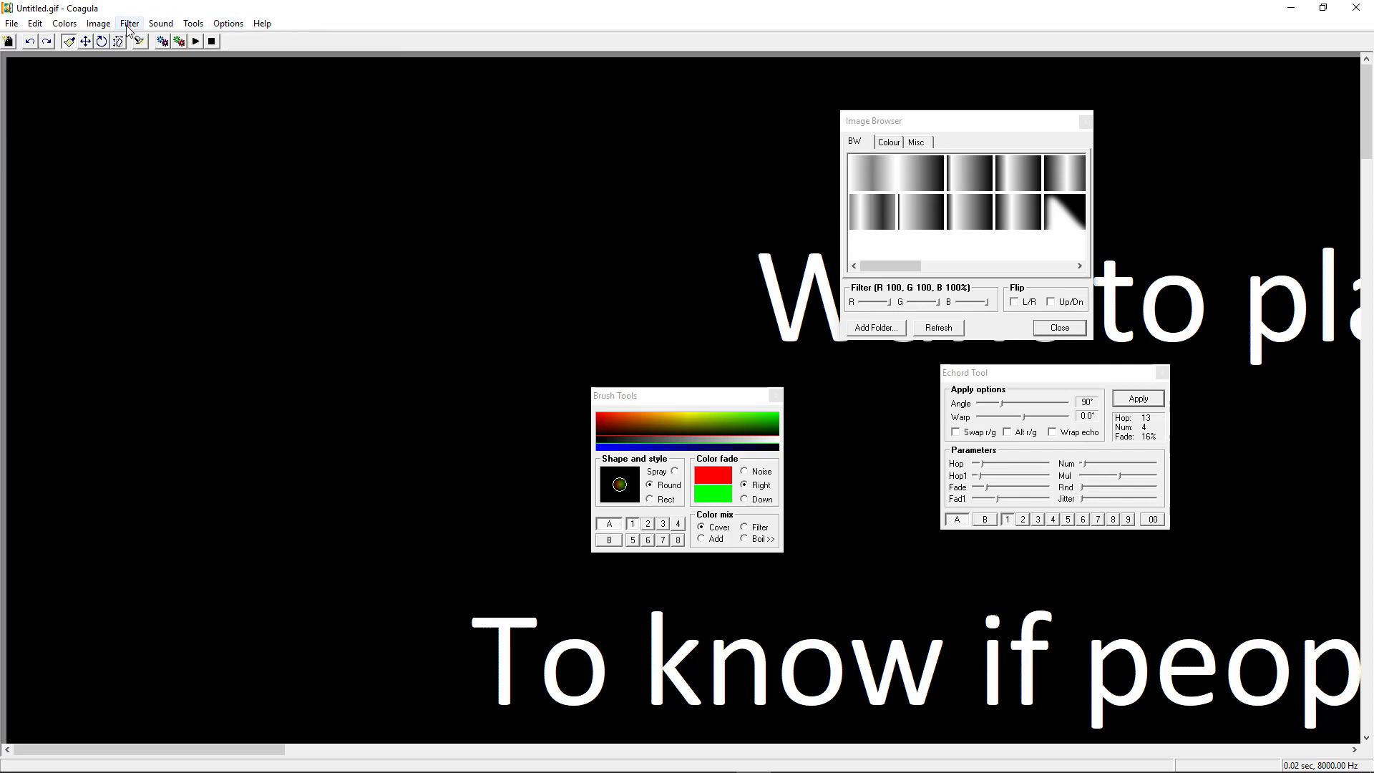
{"action": "left_click", "coordinate": [160, 23]}
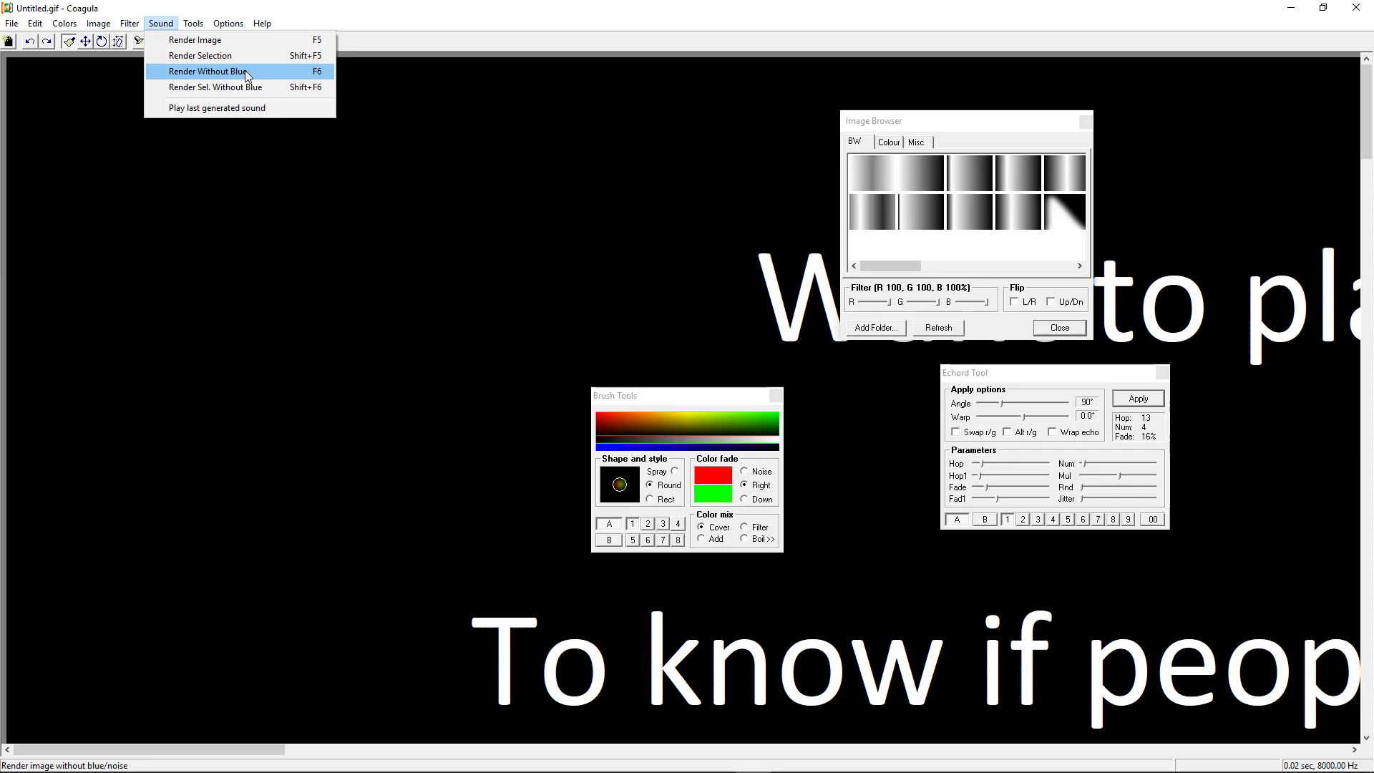
- Render the text image as sound without blue, play it, and choose File > Save Sound As
{"action": "left_click", "coordinate": [208, 71]}
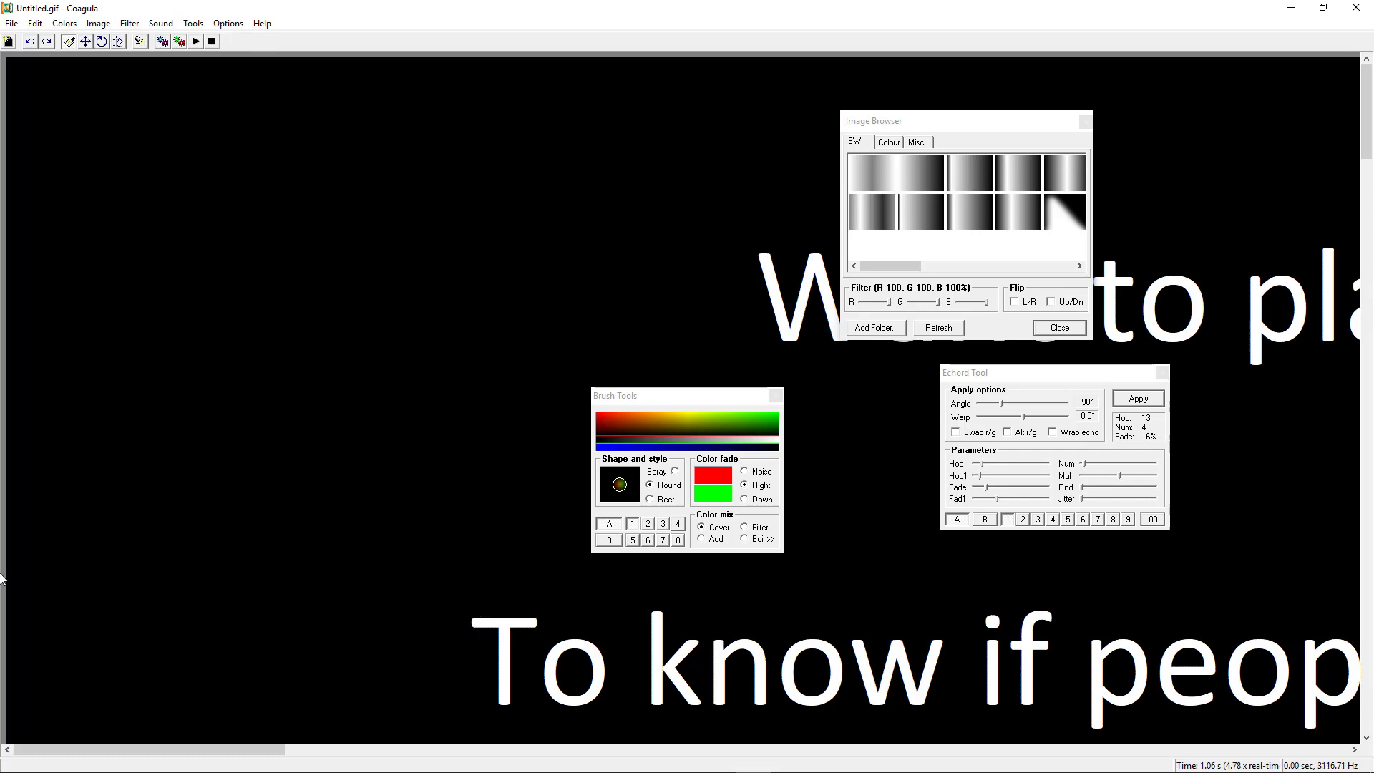
{"action": "left_click", "coordinate": [197, 41]}
{"action": "left_click", "coordinate": [11, 25]}
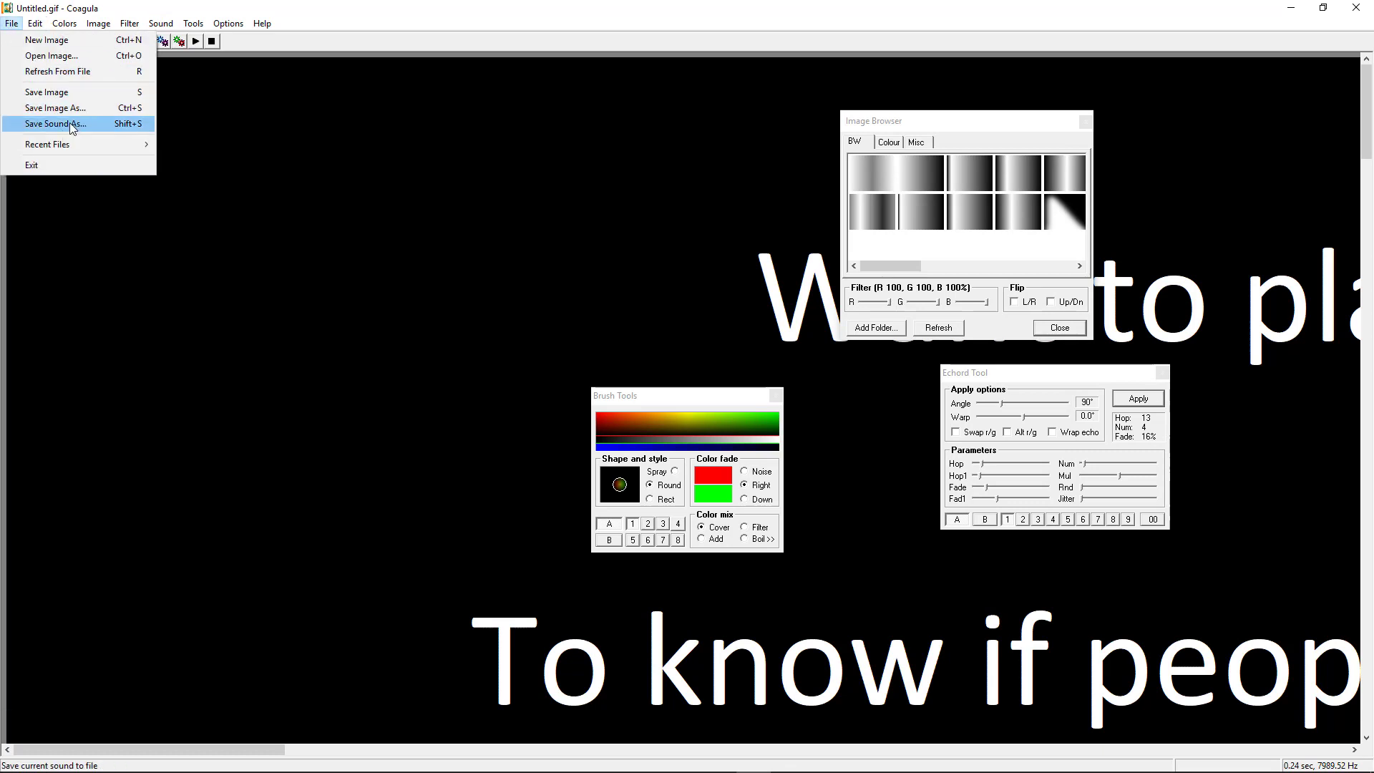
{"action": "left_click", "coordinate": [954, 16]}
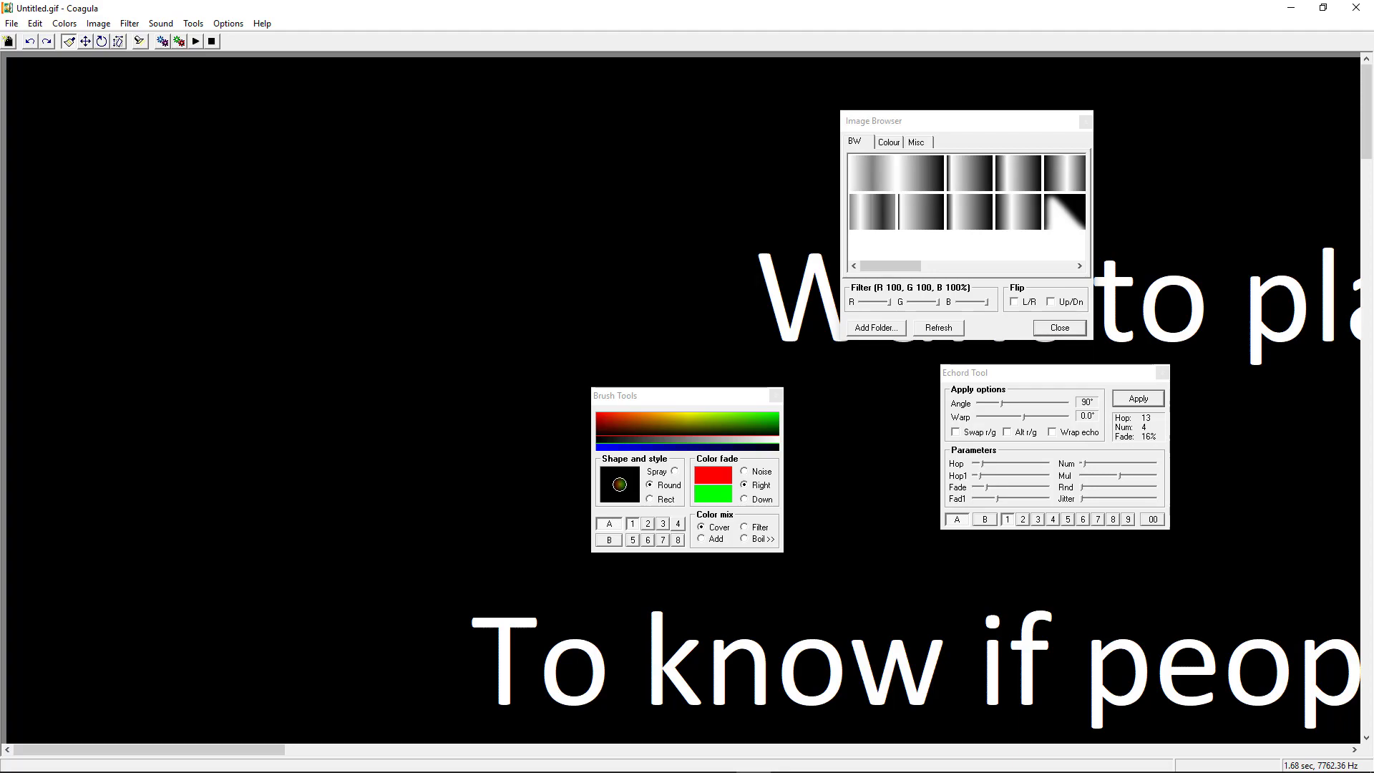
- Switch to Sonic Visualiser with 1.wav and browse the File menu without choosing anything
{"action": "key", "text": "alt+Tab"}
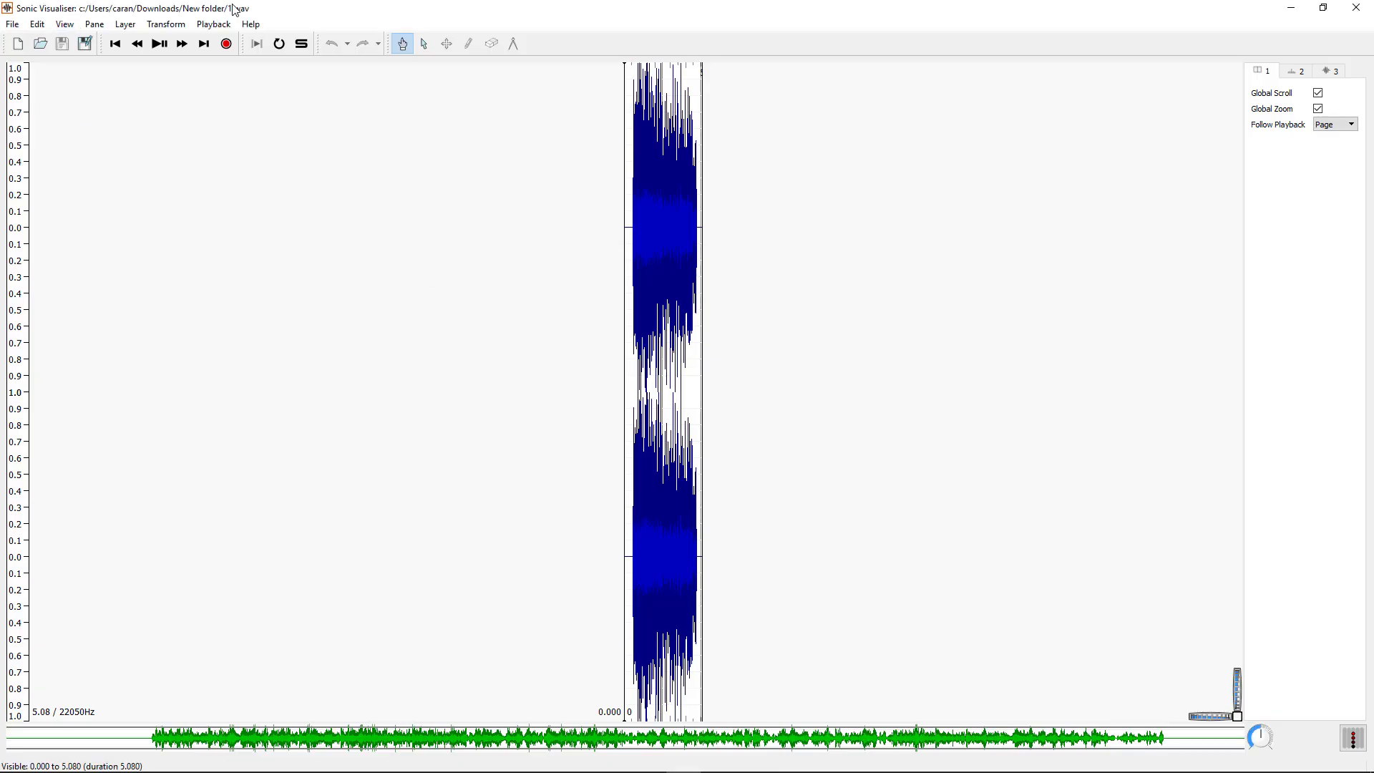
{"action": "left_click", "coordinate": [12, 24]}
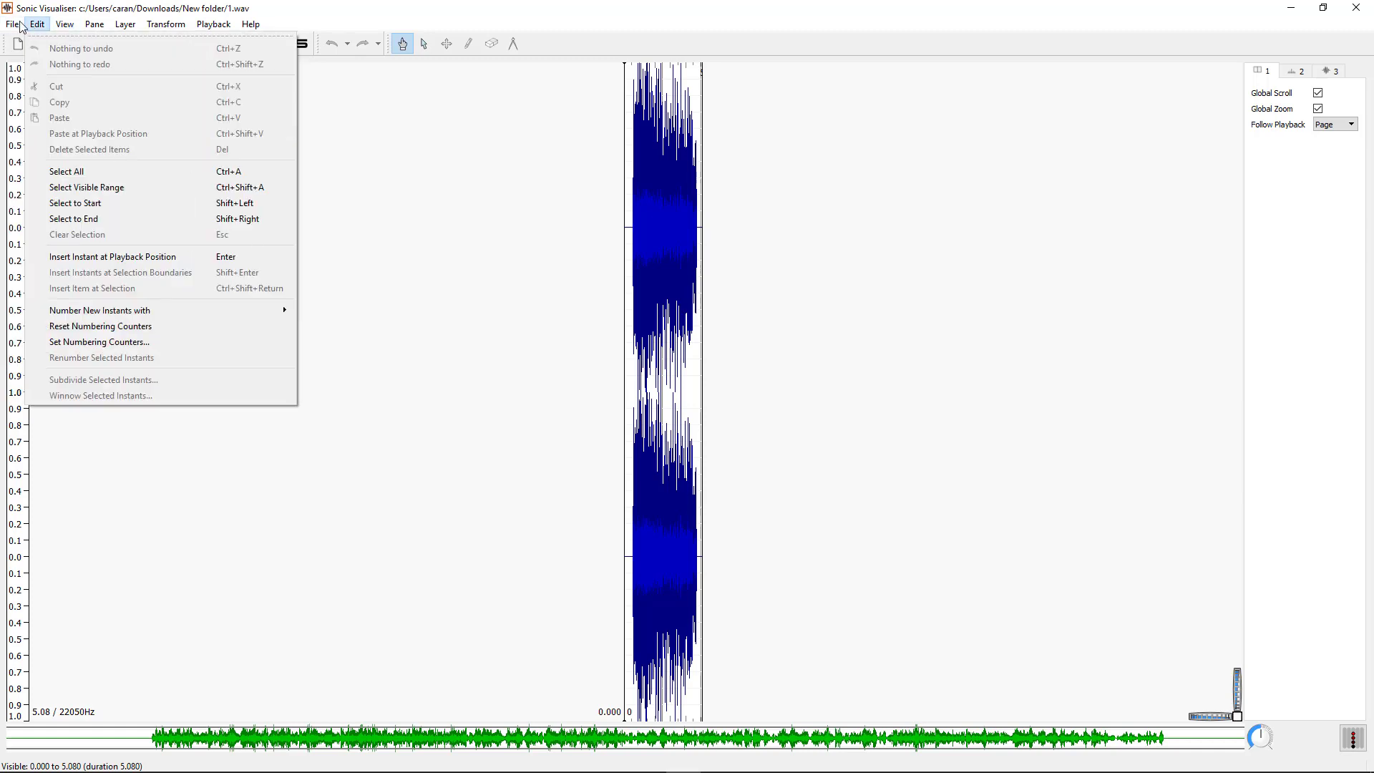
{"action": "mouse_move", "coordinate": [250, 24]}
{"action": "mouse_move", "coordinate": [8, 23]}
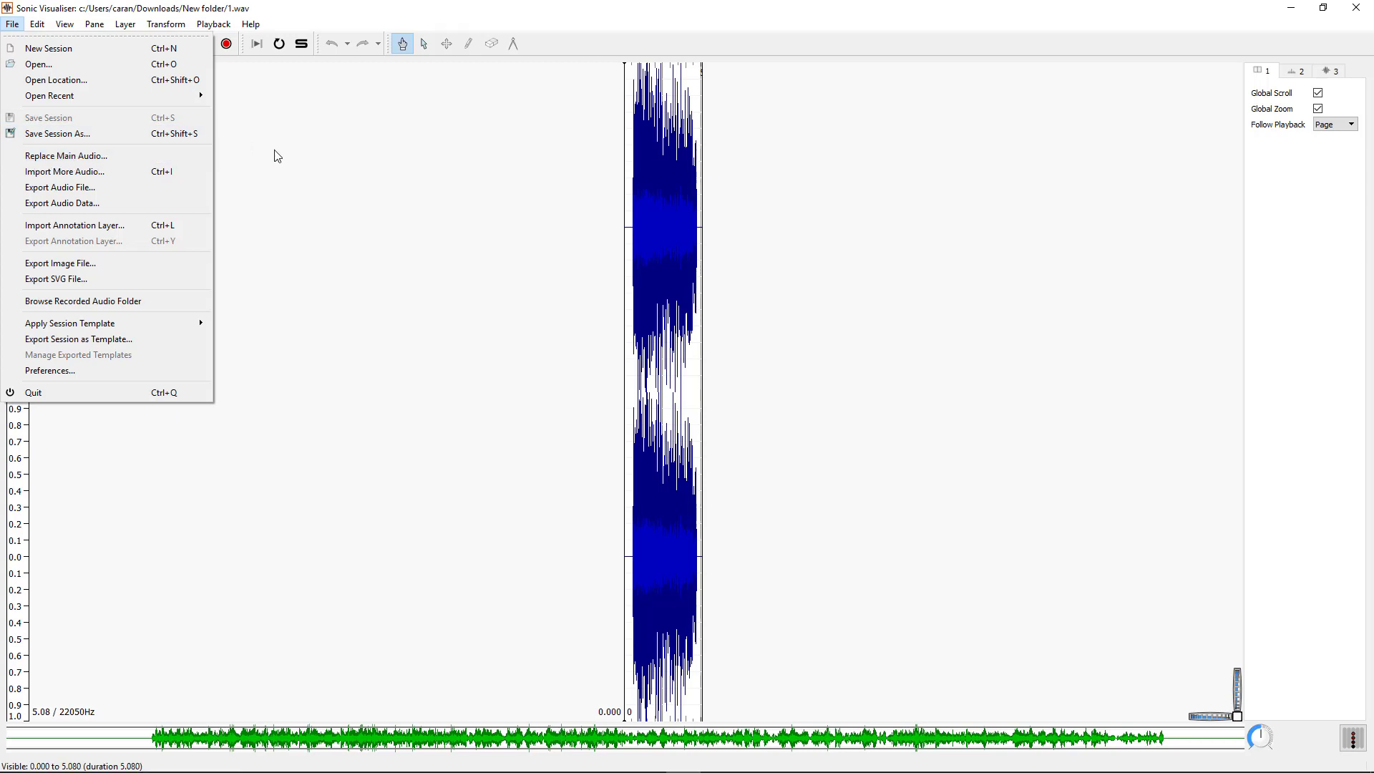
{"action": "left_click", "coordinate": [504, 17]}
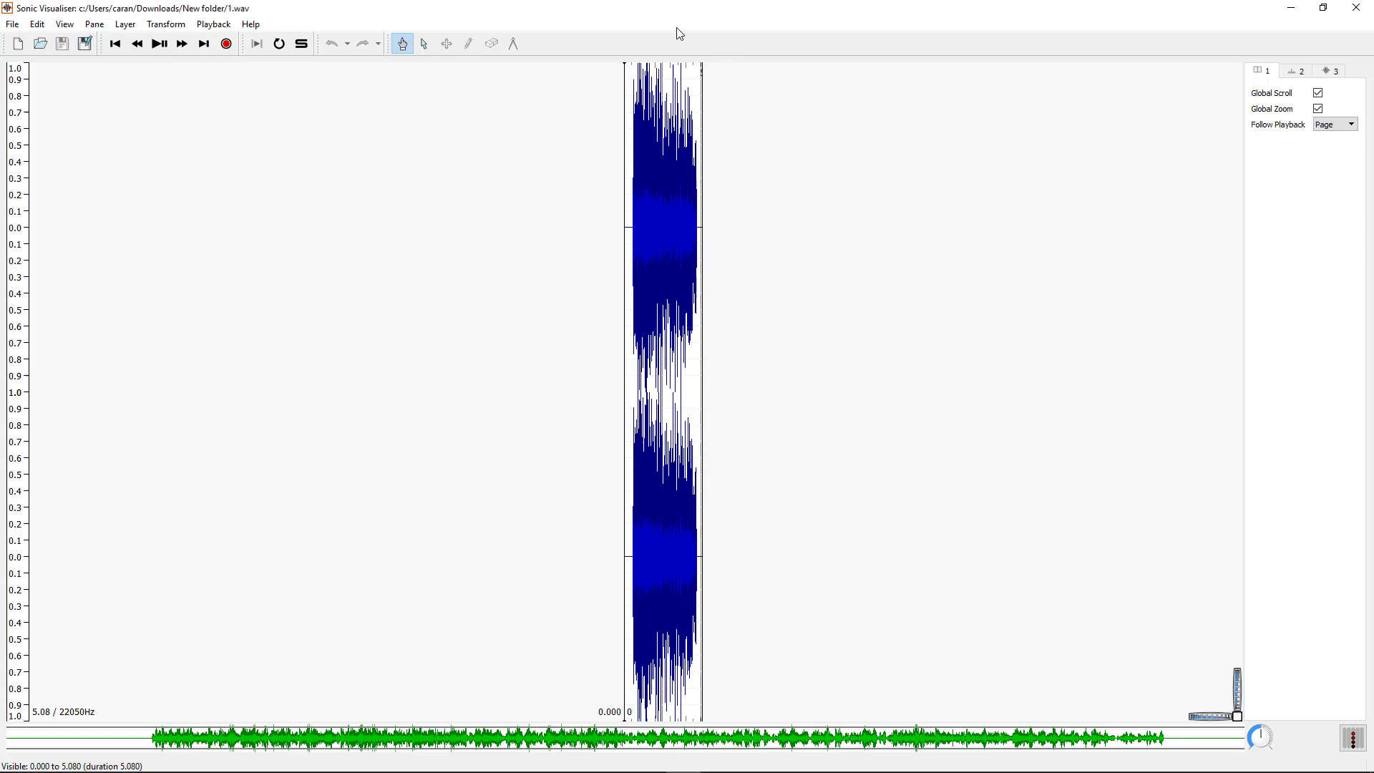
- Play the 5.08-second 1.wav and fast-forward playback to its end
{"action": "mouse_move", "coordinate": [680, 363]}
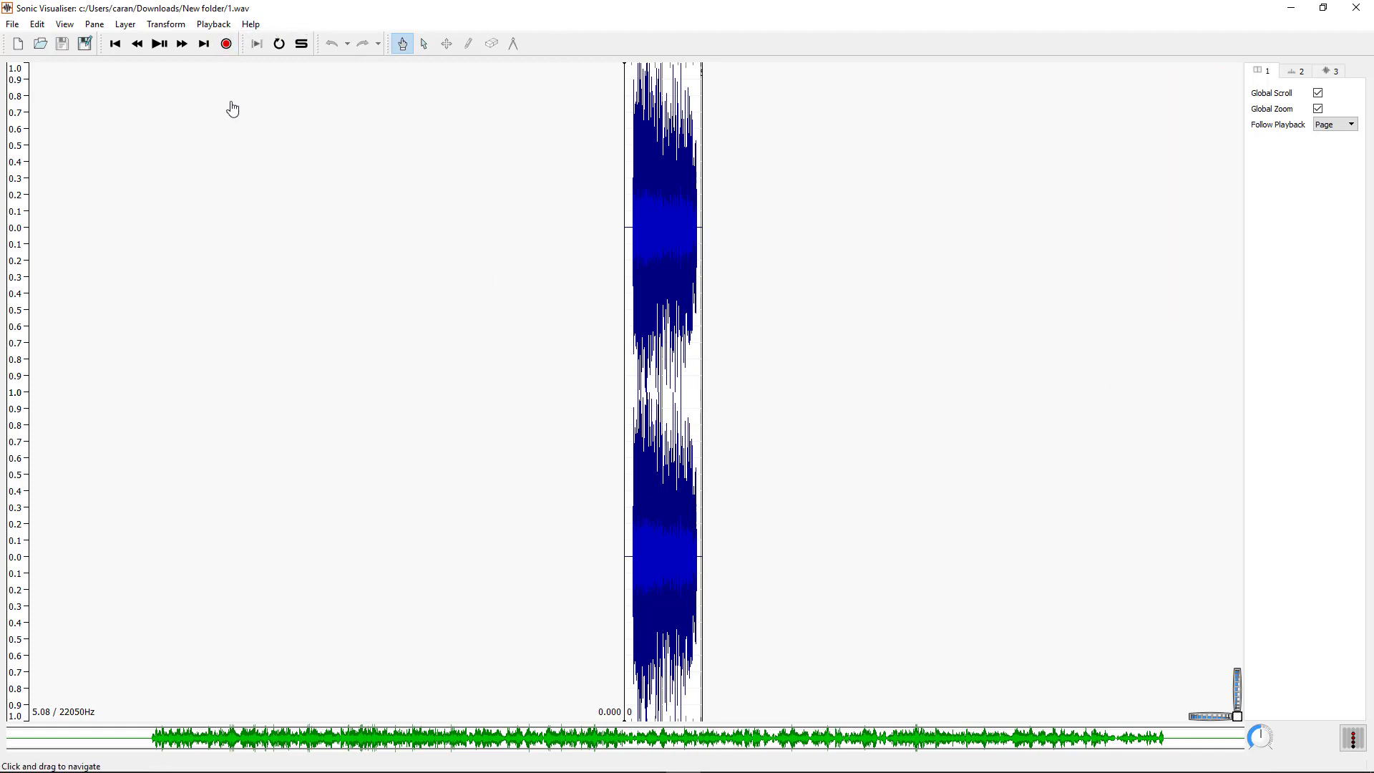
{"action": "left_click", "coordinate": [158, 45]}
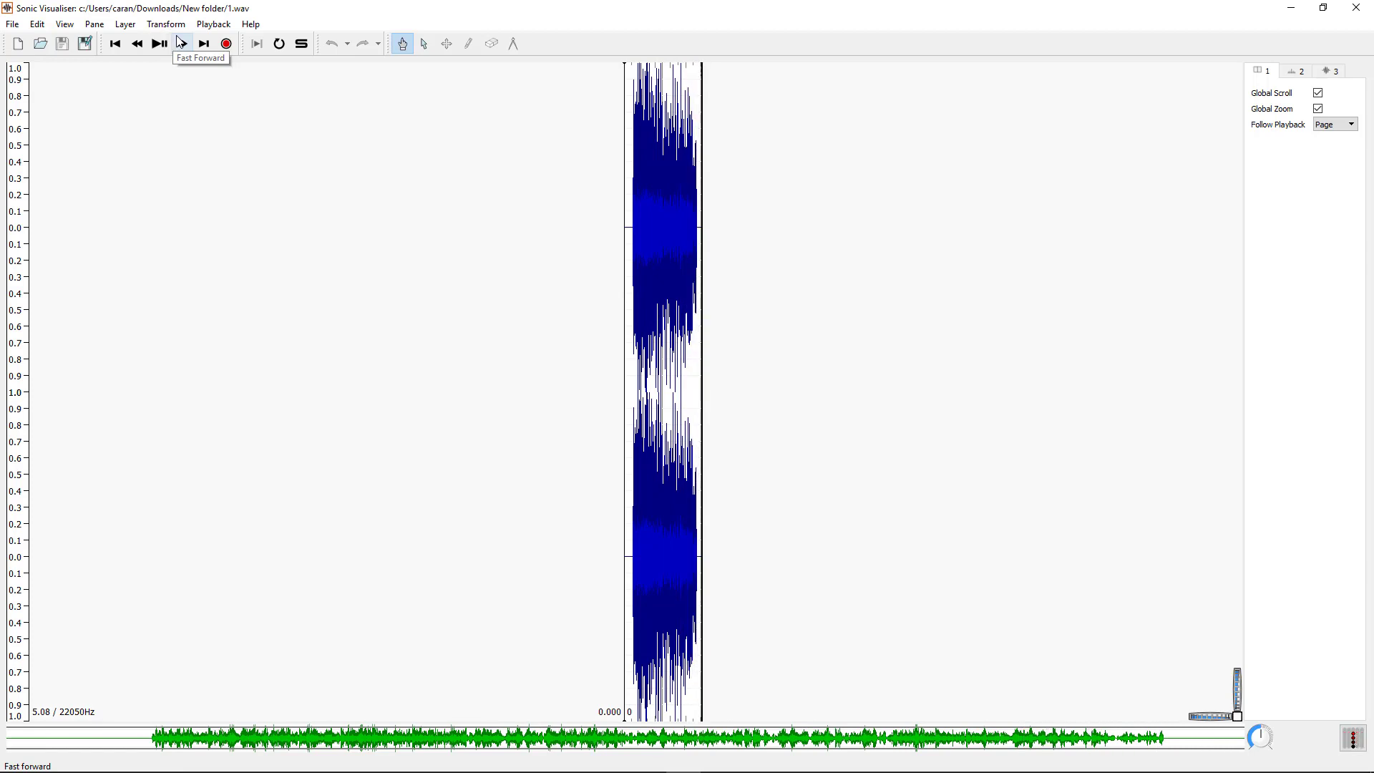
{"action": "left_click", "coordinate": [180, 43]}
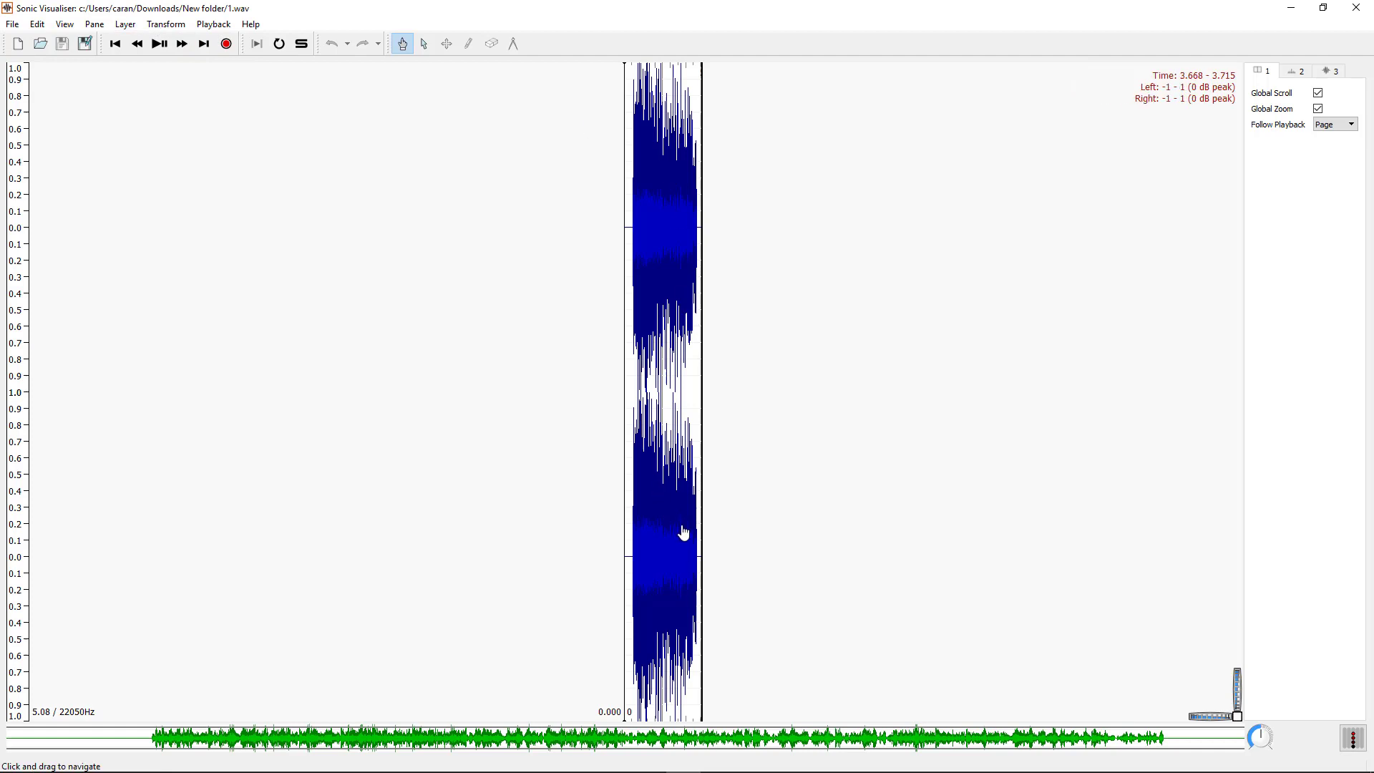
{"action": "left_click", "coordinate": [127, 25]}
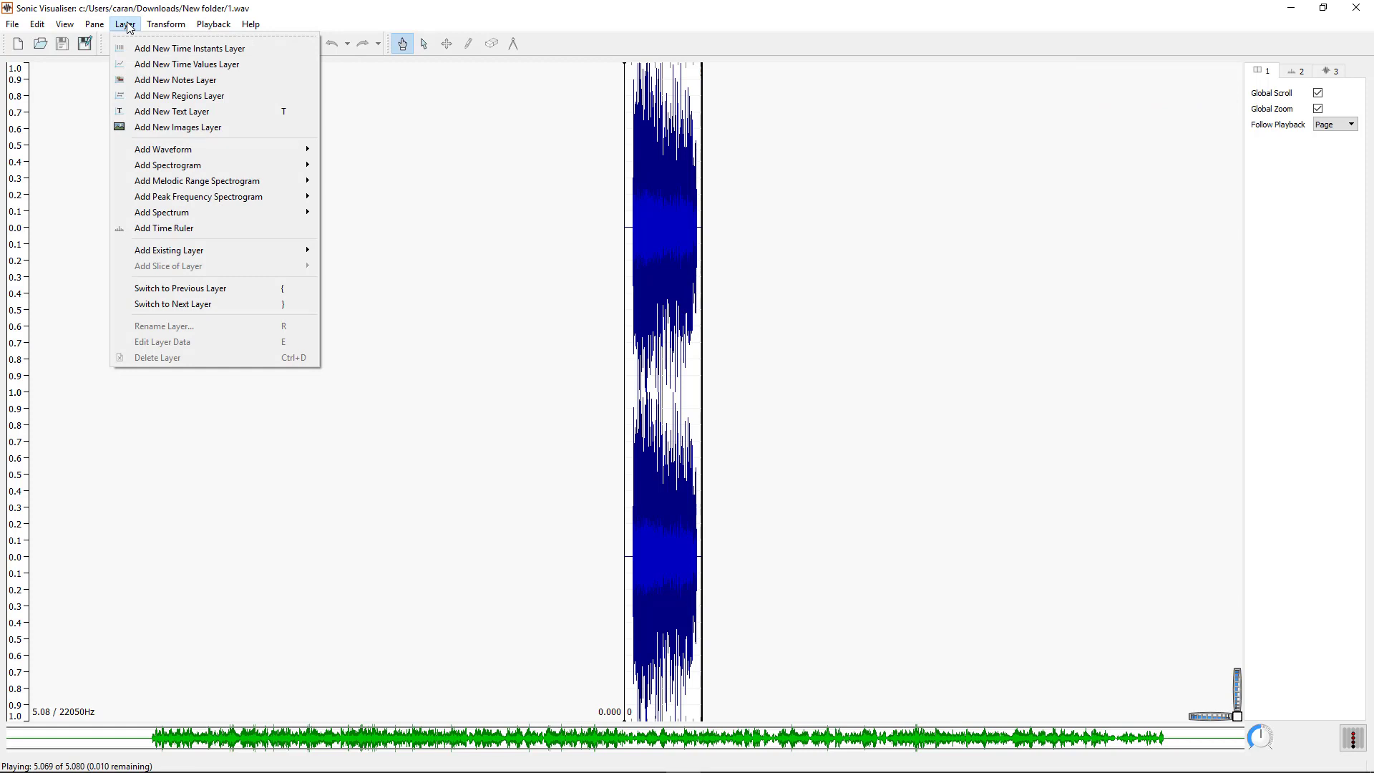
{"action": "mouse_move", "coordinate": [208, 167]}
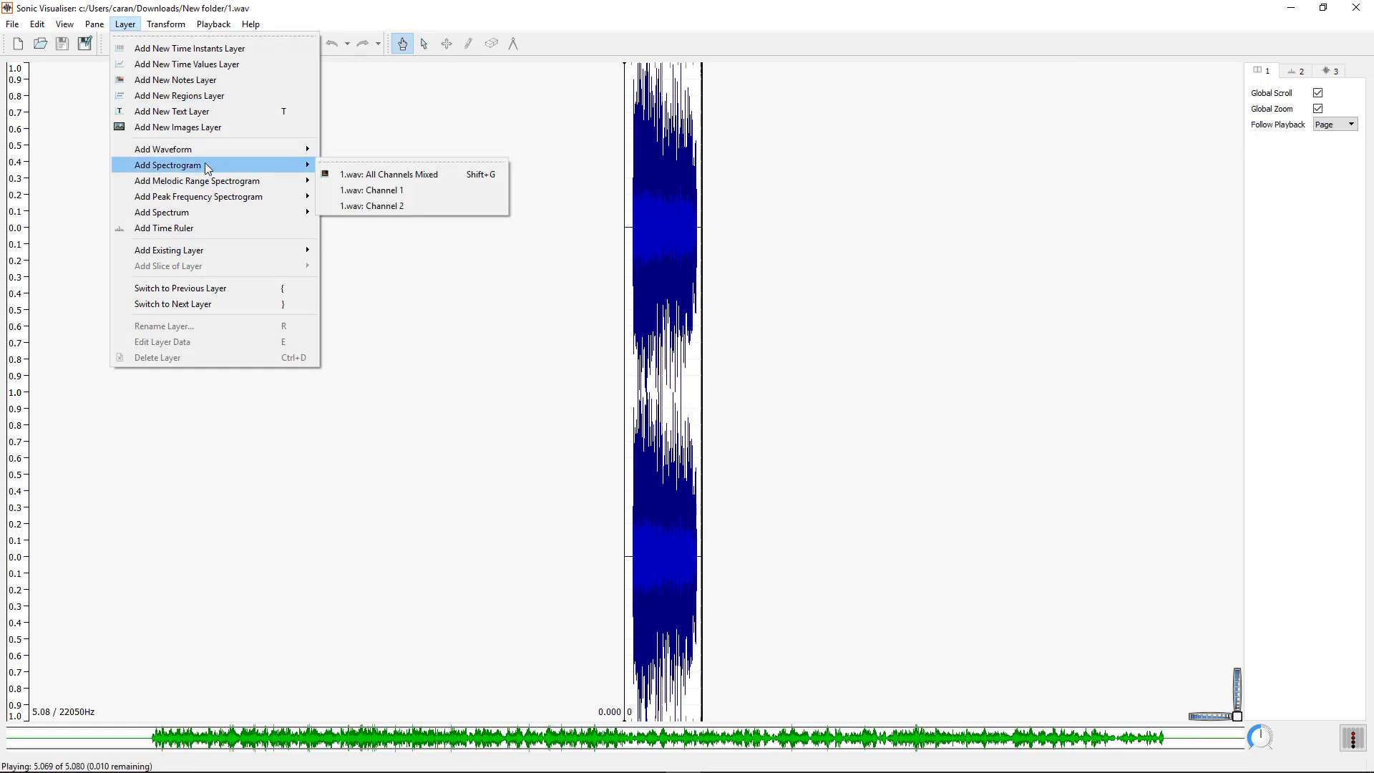
{"action": "left_click", "coordinate": [365, 175]}
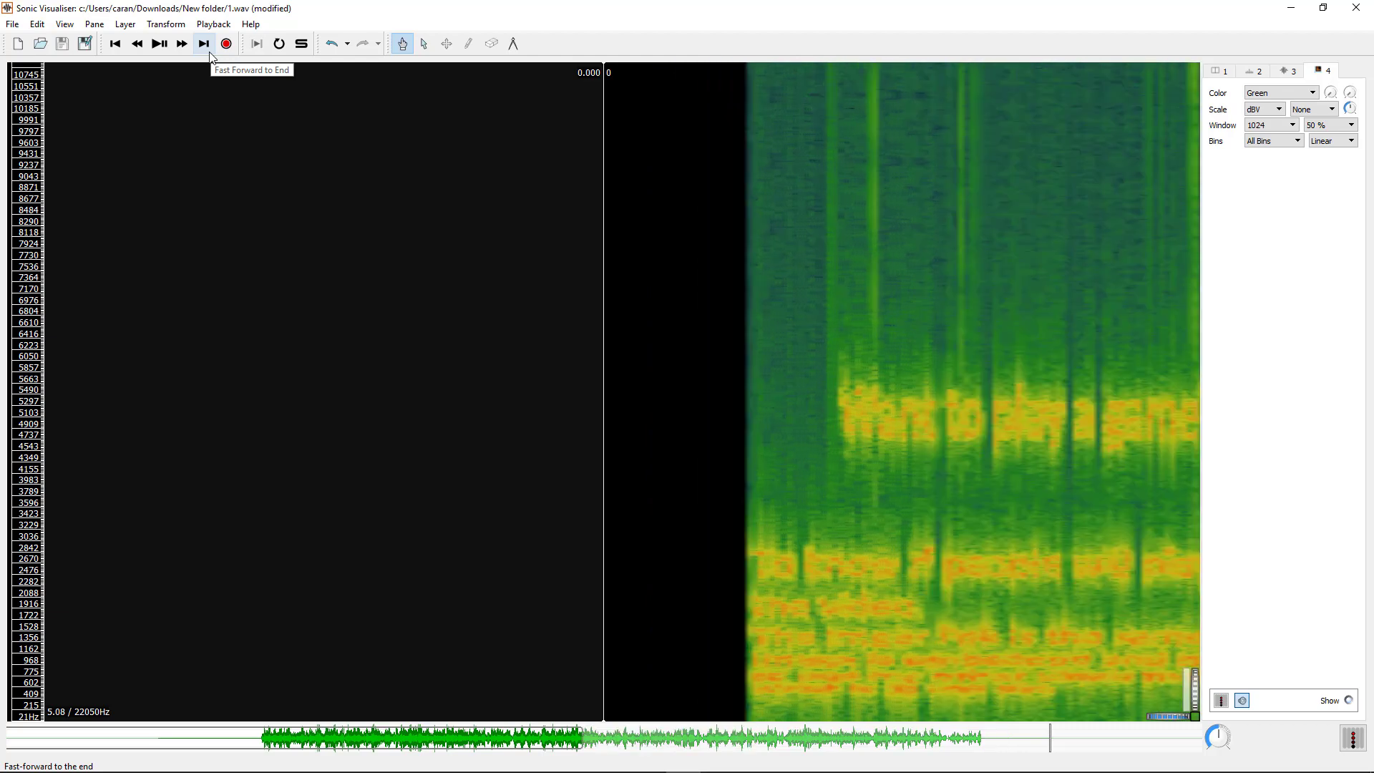
{"action": "key", "text": "space"}
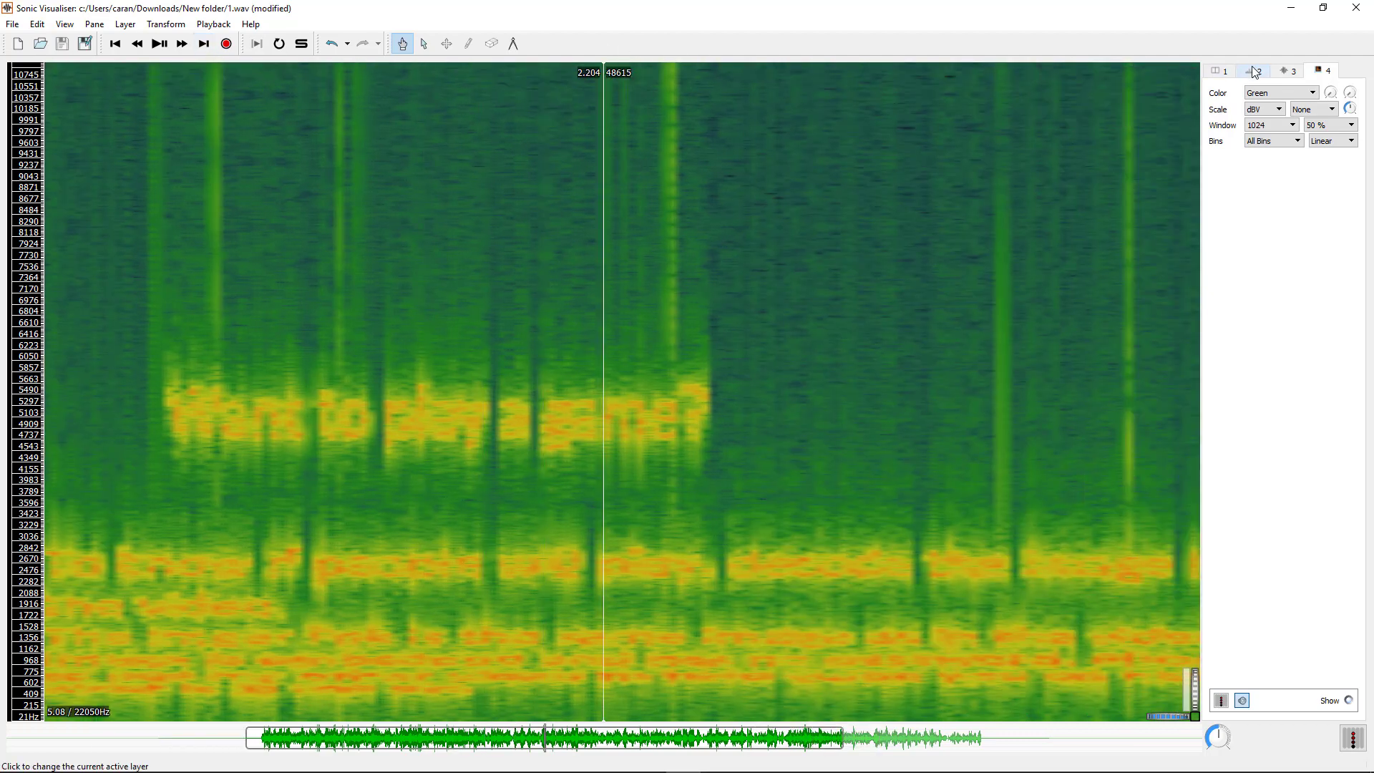
{"action": "left_click", "coordinate": [1290, 96]}
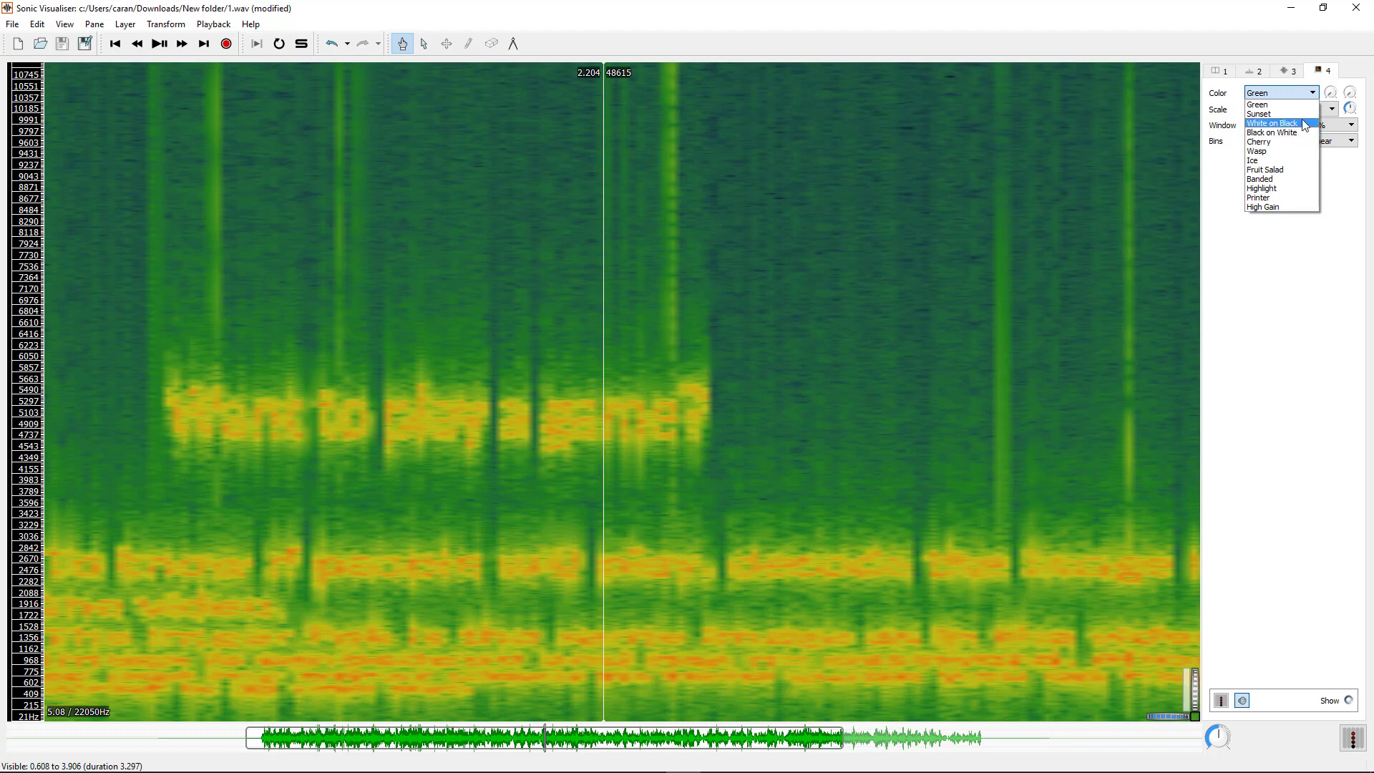
{"action": "left_click", "coordinate": [1304, 125]}
{"action": "left_click", "coordinate": [1291, 95]}
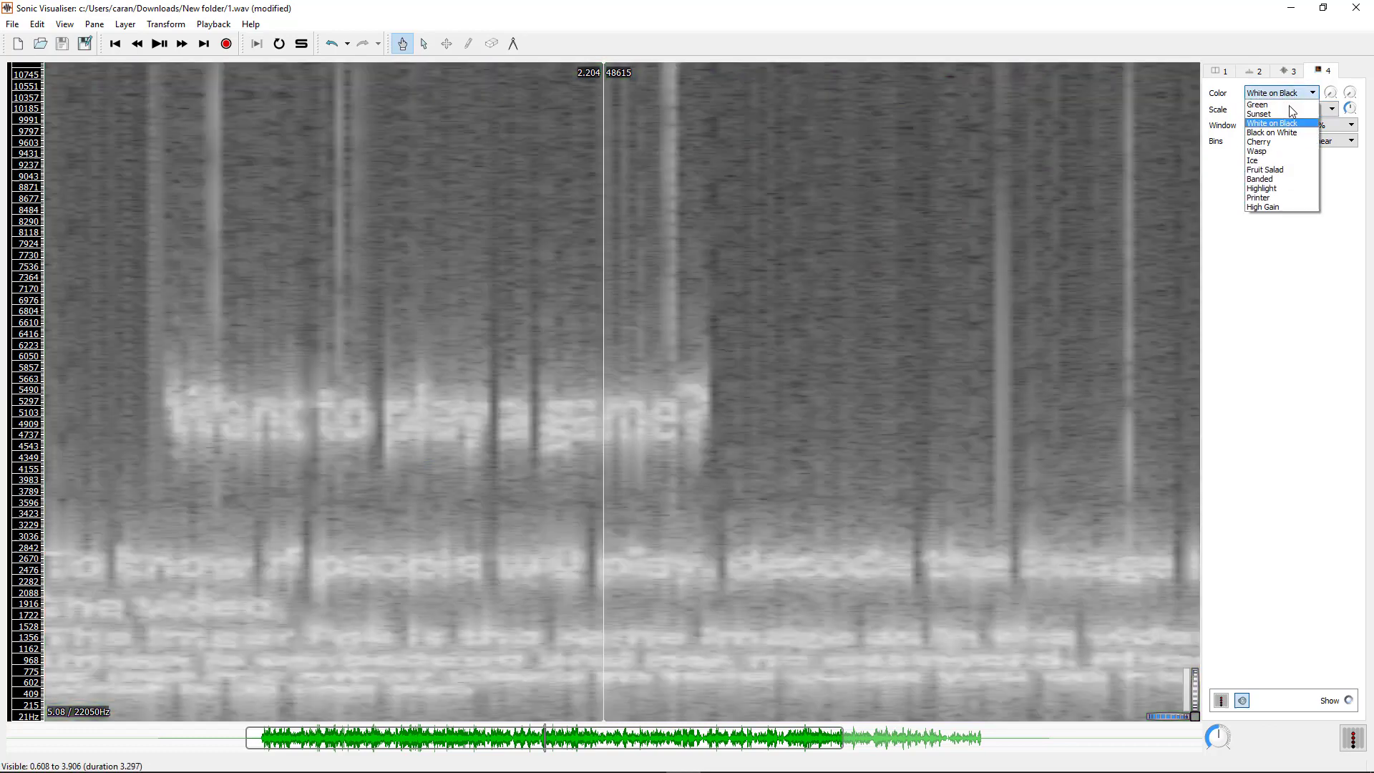
{"action": "left_click", "coordinate": [1290, 133]}
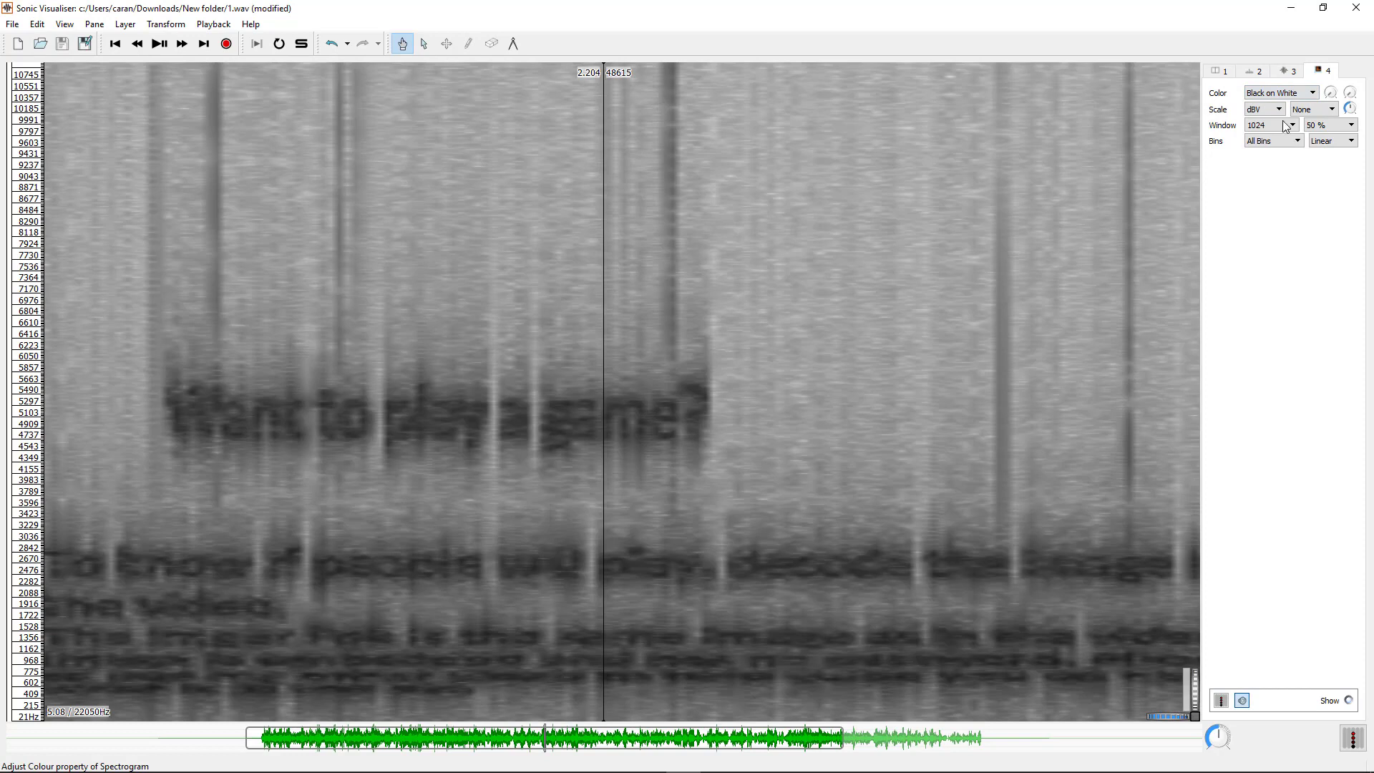
{"action": "left_click", "coordinate": [1291, 95]}
{"action": "left_click", "coordinate": [1292, 134]}
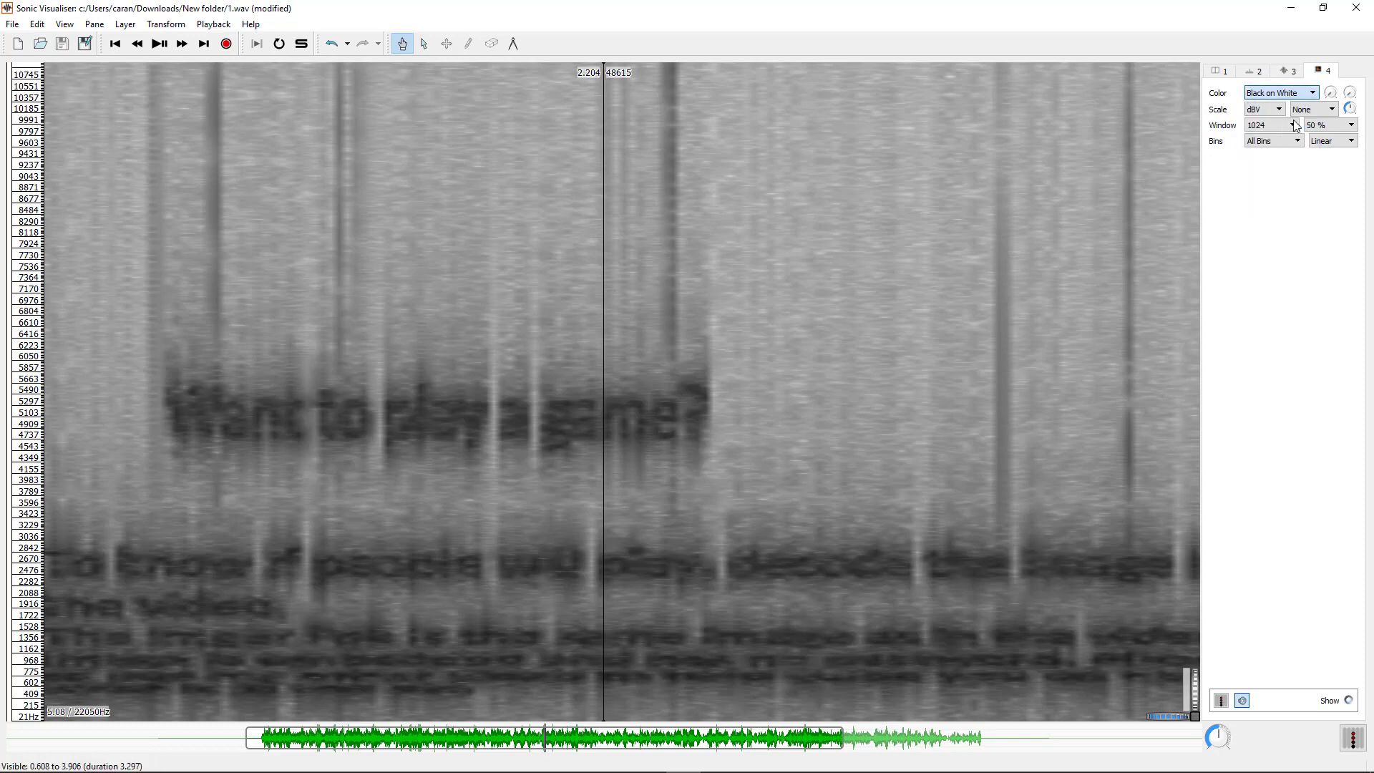
{"action": "key", "text": "Up"}
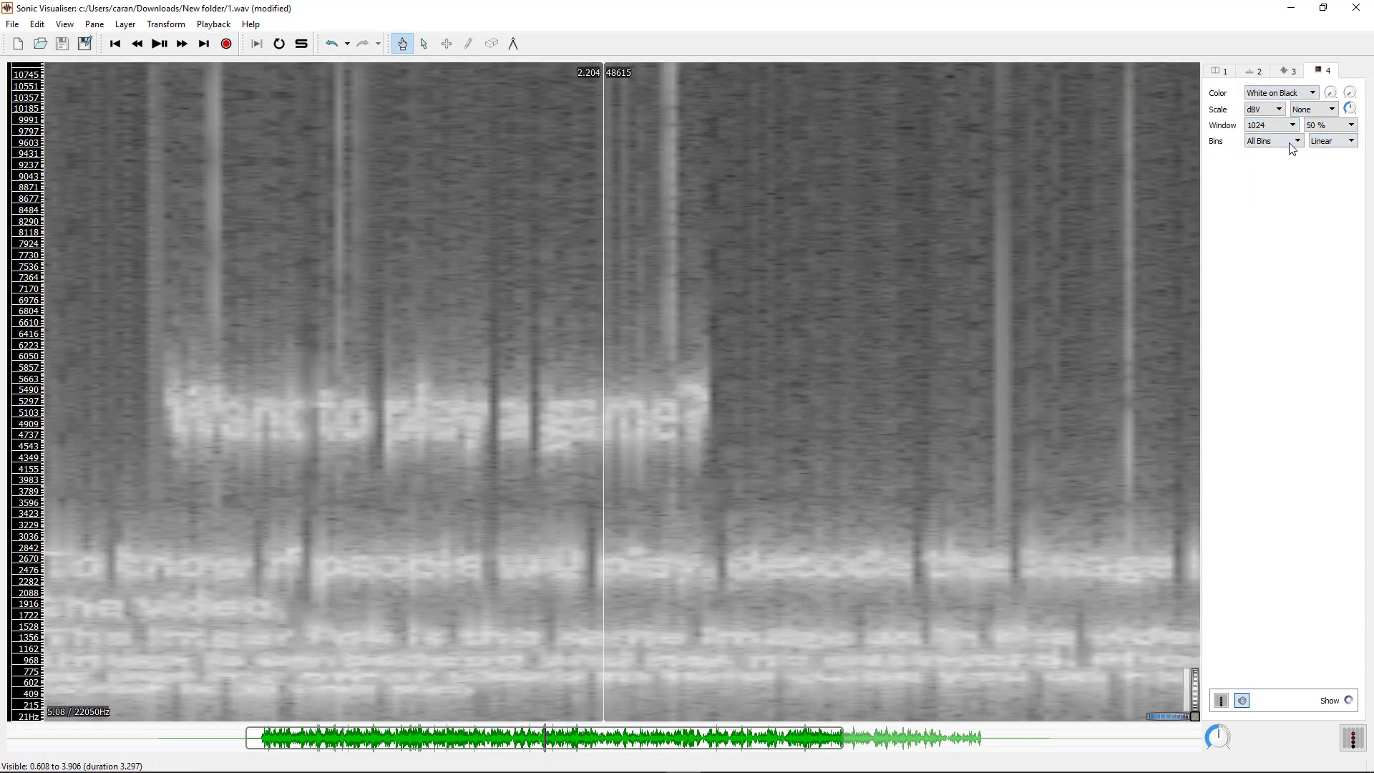
{"action": "left_click", "coordinate": [1337, 141]}
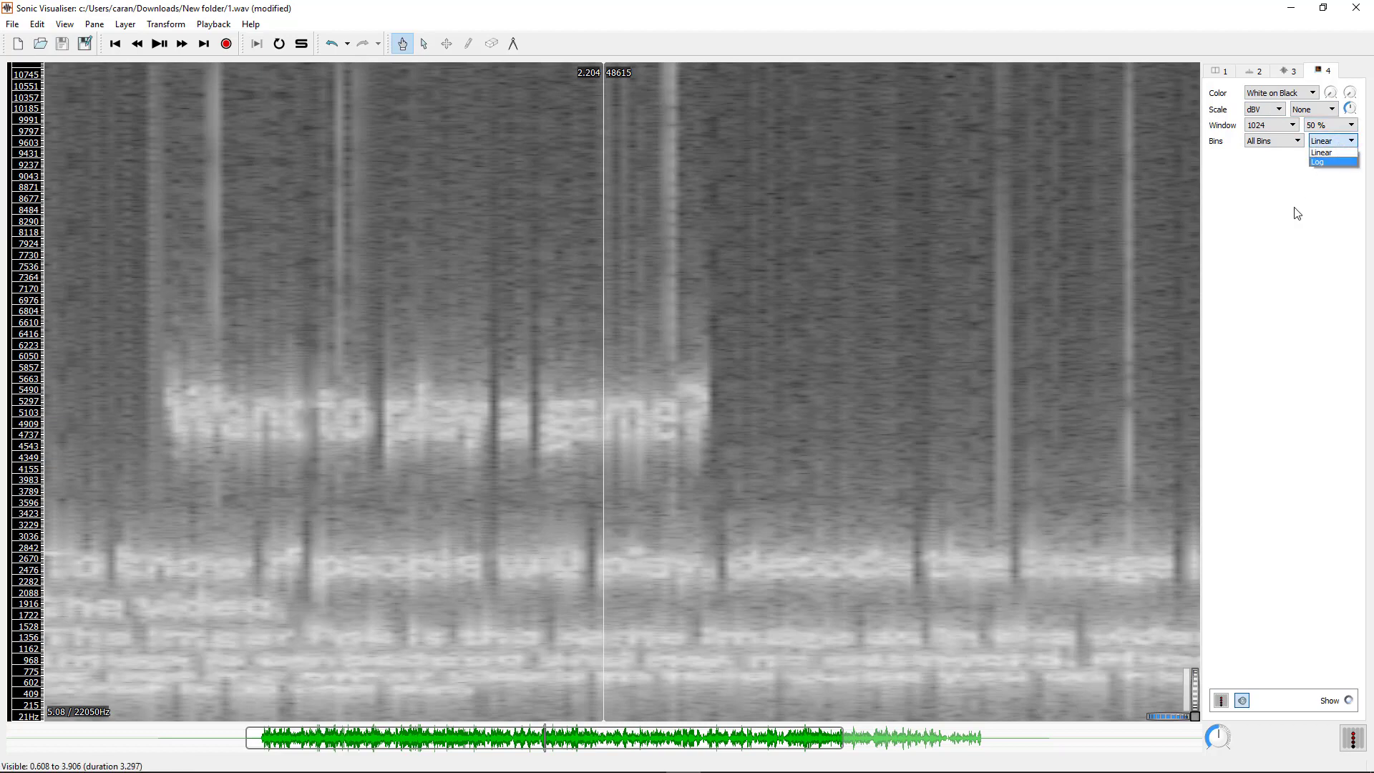
{"action": "left_click", "coordinate": [1297, 213]}
{"action": "left_click", "coordinate": [1332, 141]}
{"action": "left_click", "coordinate": [1327, 163]}
{"action": "left_click", "coordinate": [1331, 141]}
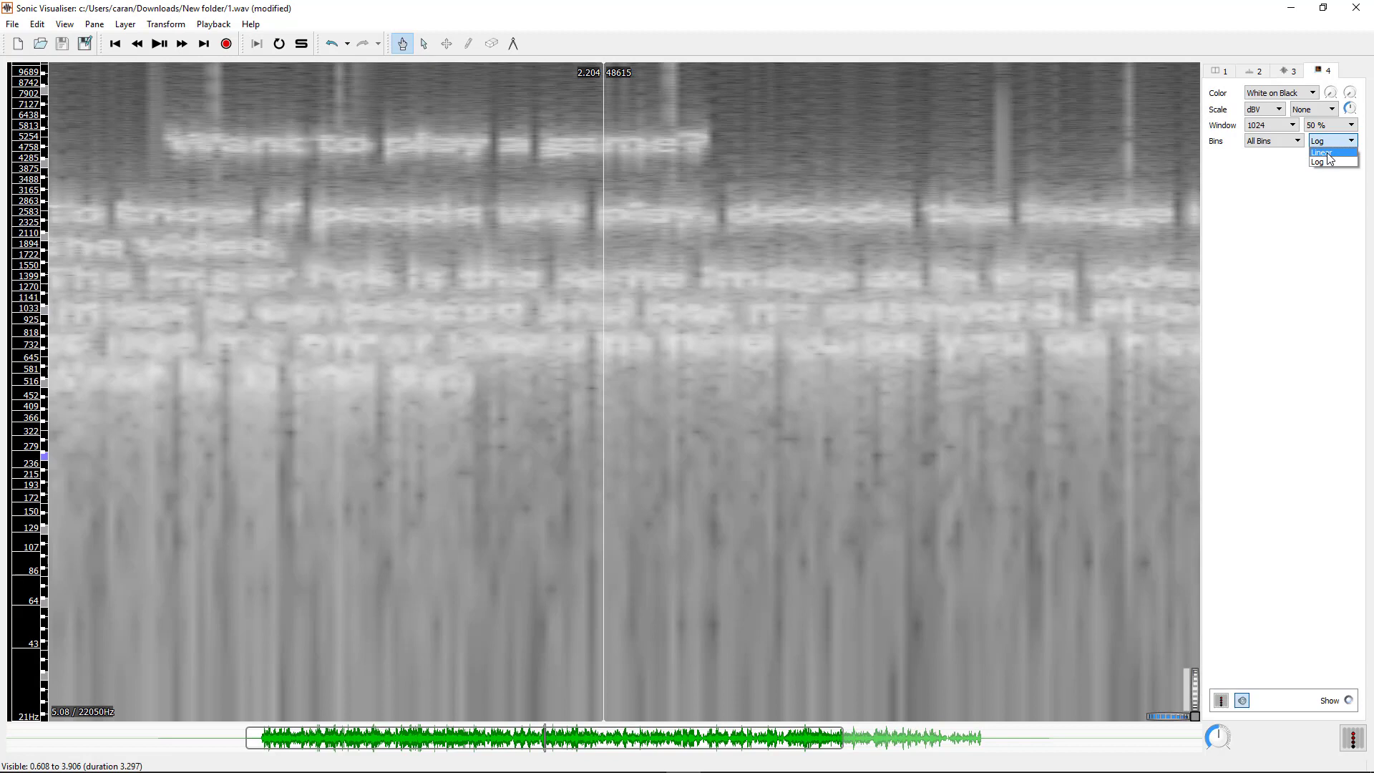
{"action": "left_click", "coordinate": [1328, 157]}
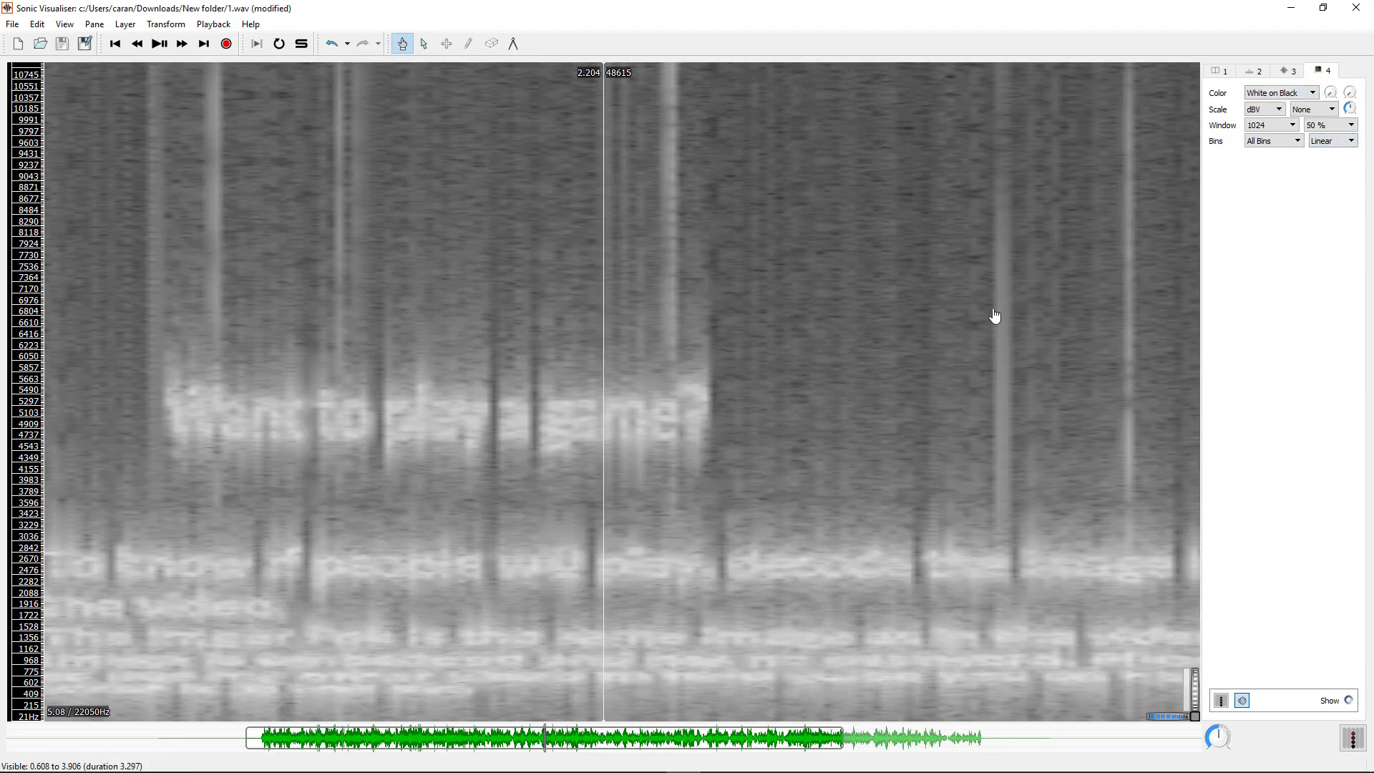
{"action": "left_click", "coordinate": [1311, 92]}
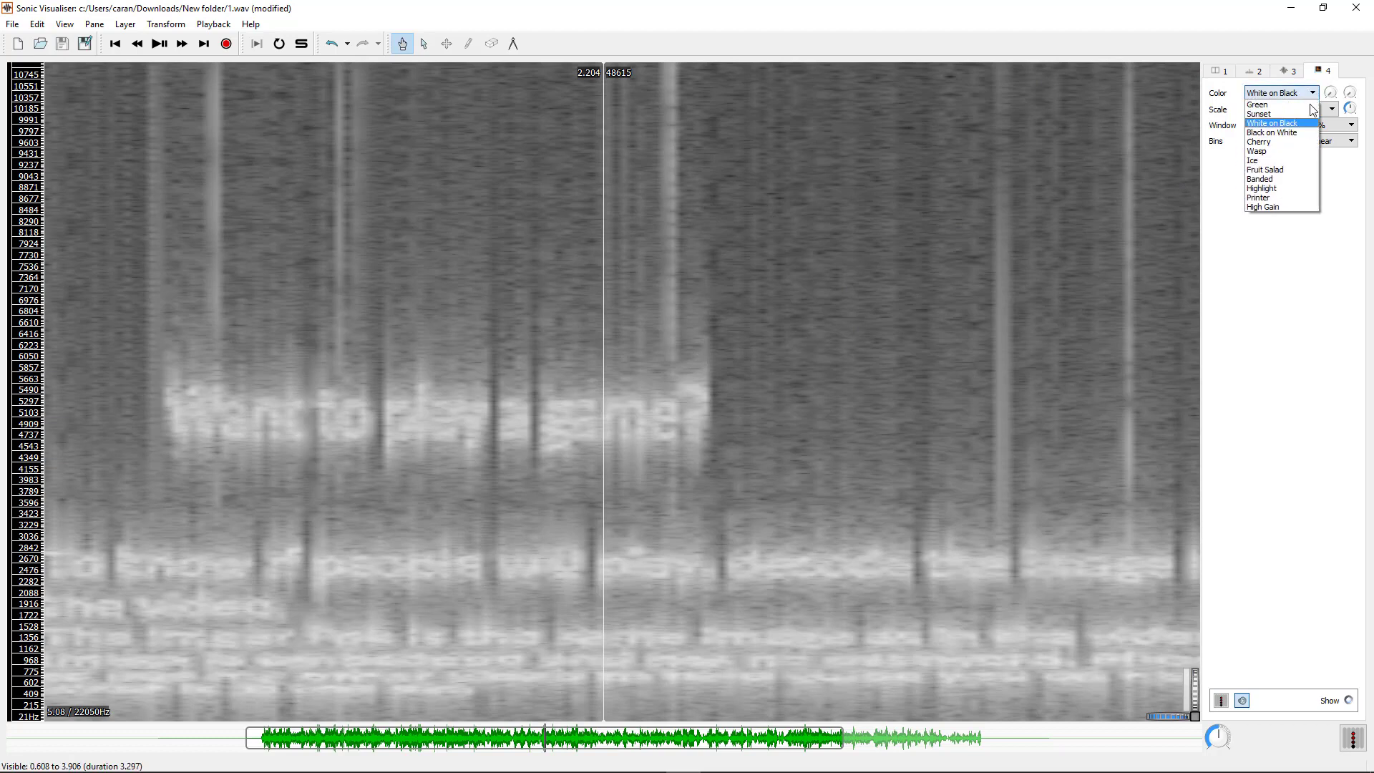
{"action": "left_click", "coordinate": [1303, 139]}
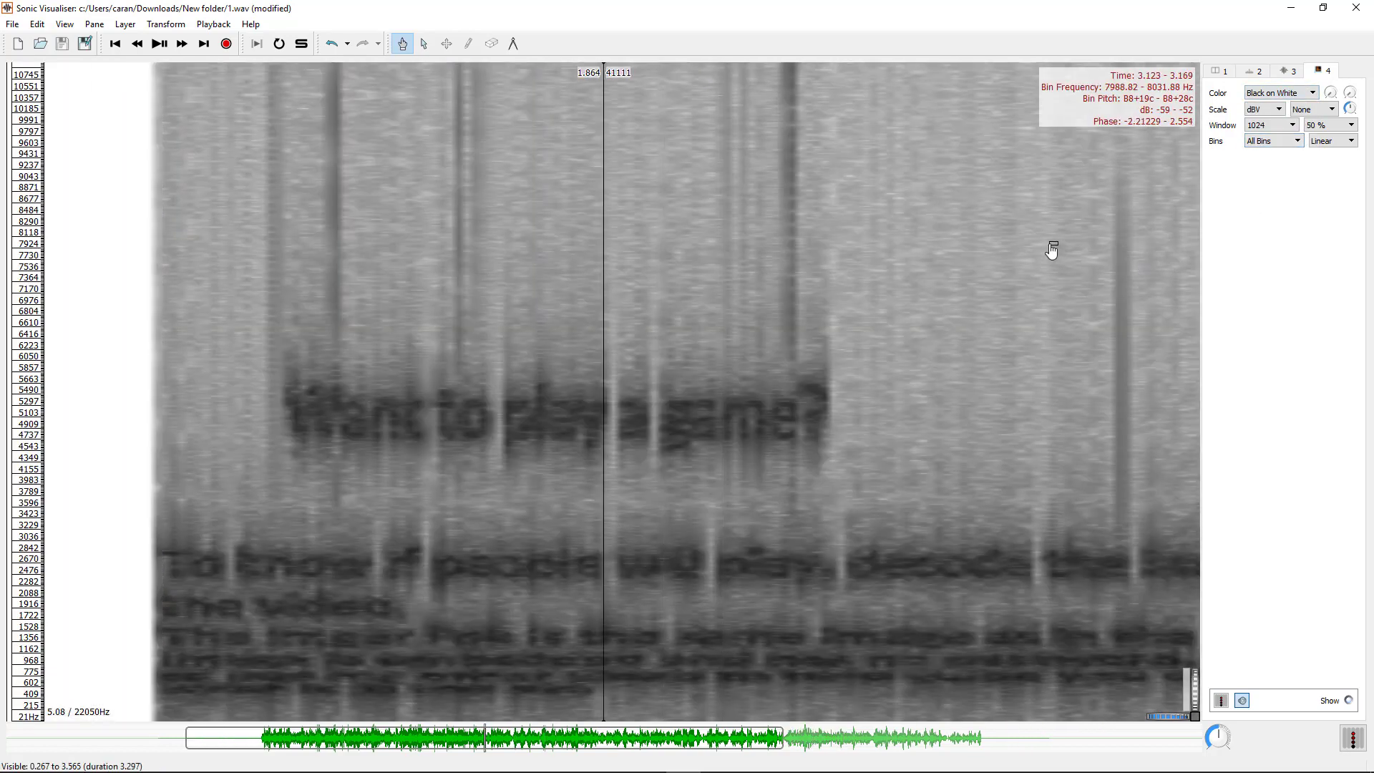
{"action": "scroll", "coordinate": [1050, 249], "scroll_direction": "left", "scroll_amount": 2}
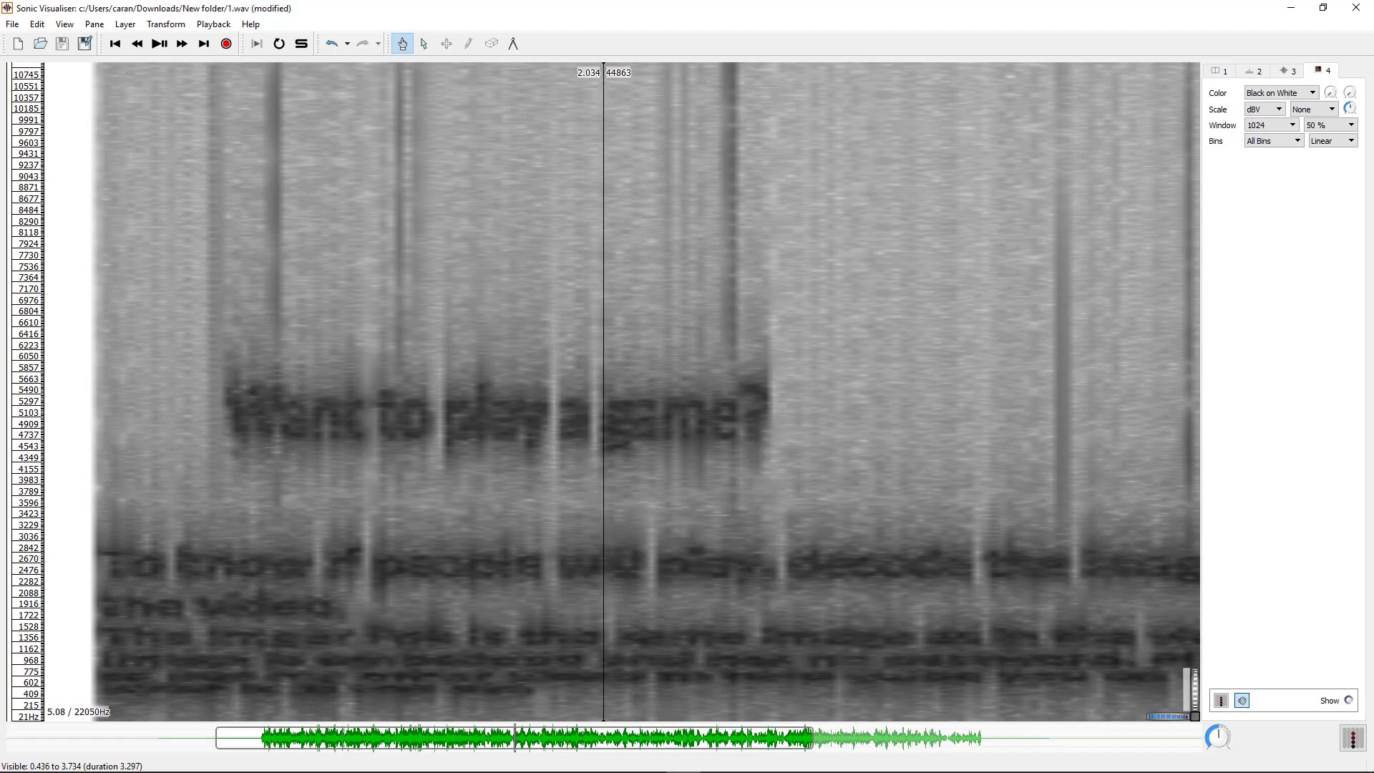
{"action": "key", "text": "alt+Tab"}
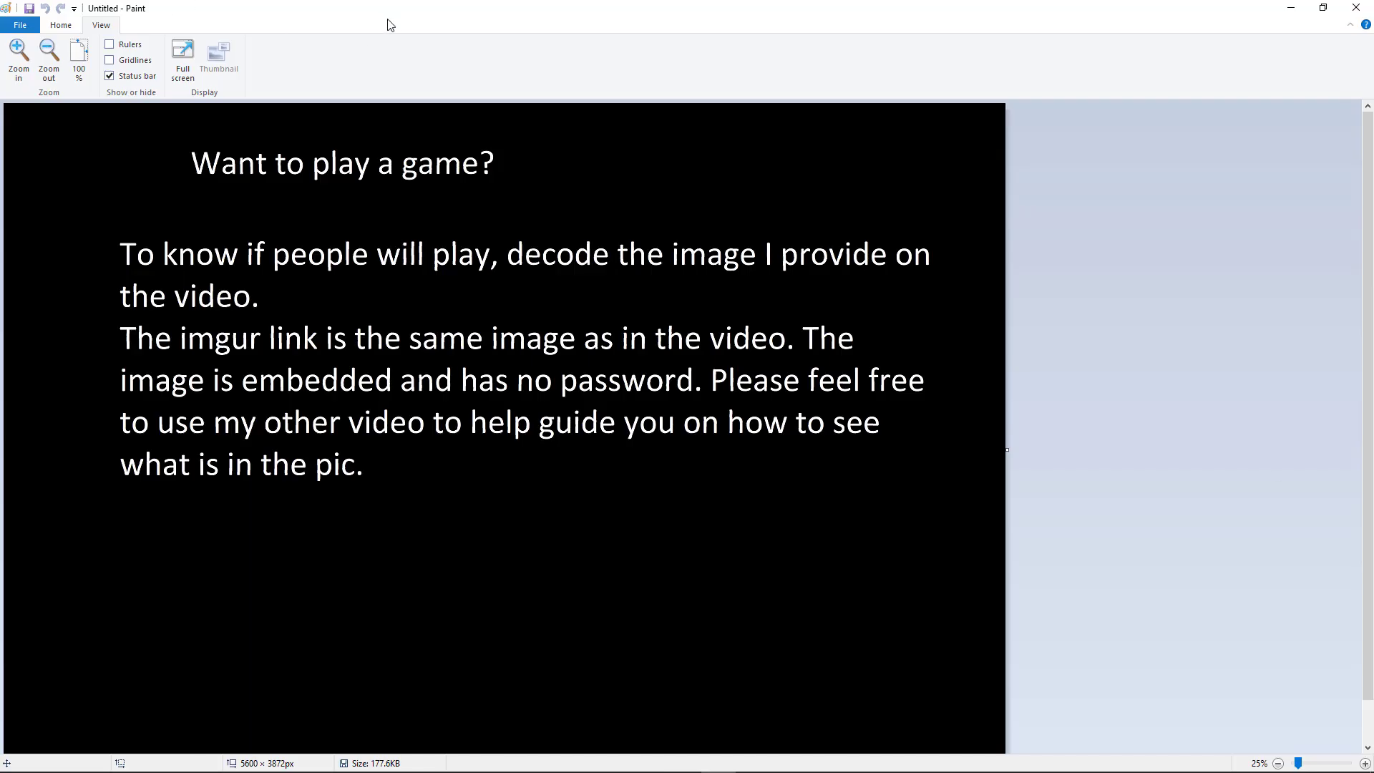
{"action": "left_click_drag", "start_coordinate": [390, 25], "coordinate": [1373, 29]}
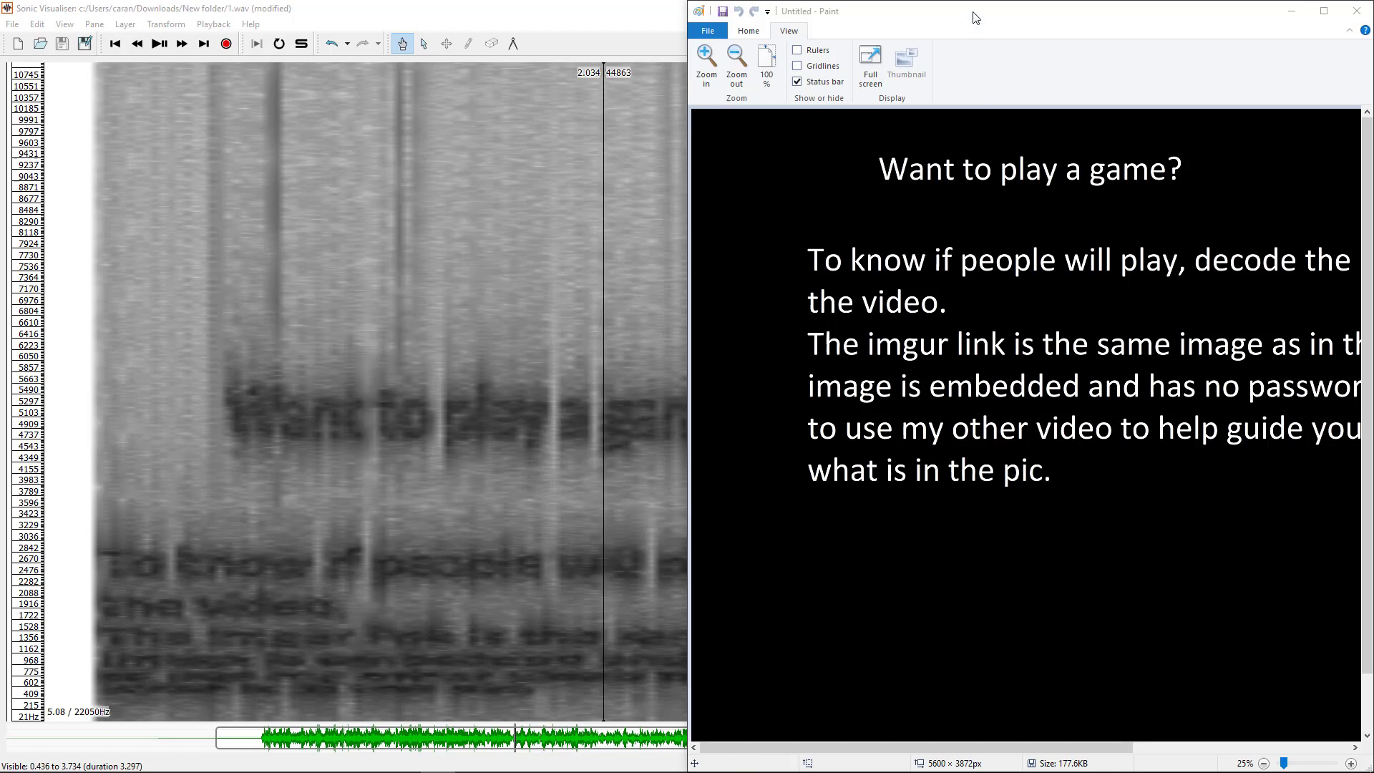
{"action": "mouse_move", "coordinate": [973, 18]}
{"action": "left_mouse_down"}
{"action": "mouse_move", "coordinate": [1006, 73]}
{"action": "mouse_move", "coordinate": [1024, 213]}
{"action": "mouse_move", "coordinate": [1076, 223]}
{"action": "mouse_move", "coordinate": [1092, 266]}
{"action": "mouse_move", "coordinate": [1080, 278]}
{"action": "left_mouse_up"}
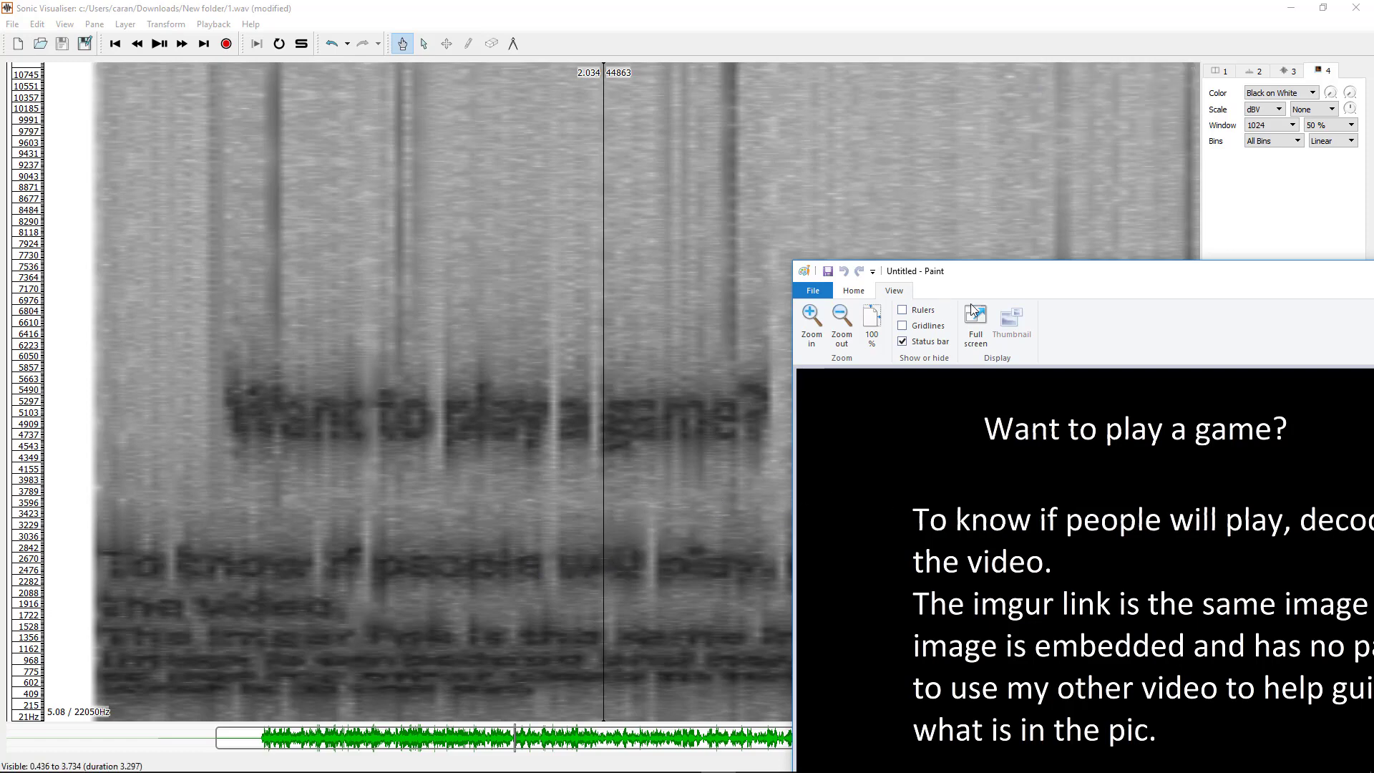
{"action": "mouse_move", "coordinate": [1174, 284]}
{"action": "left_mouse_down"}
{"action": "mouse_move", "coordinate": [1325, 396]}
{"action": "mouse_move", "coordinate": [1372, 398]}
{"action": "mouse_move", "coordinate": [1171, 306]}
{"action": "left_mouse_up"}
{"action": "left_click", "coordinate": [1145, 272]}
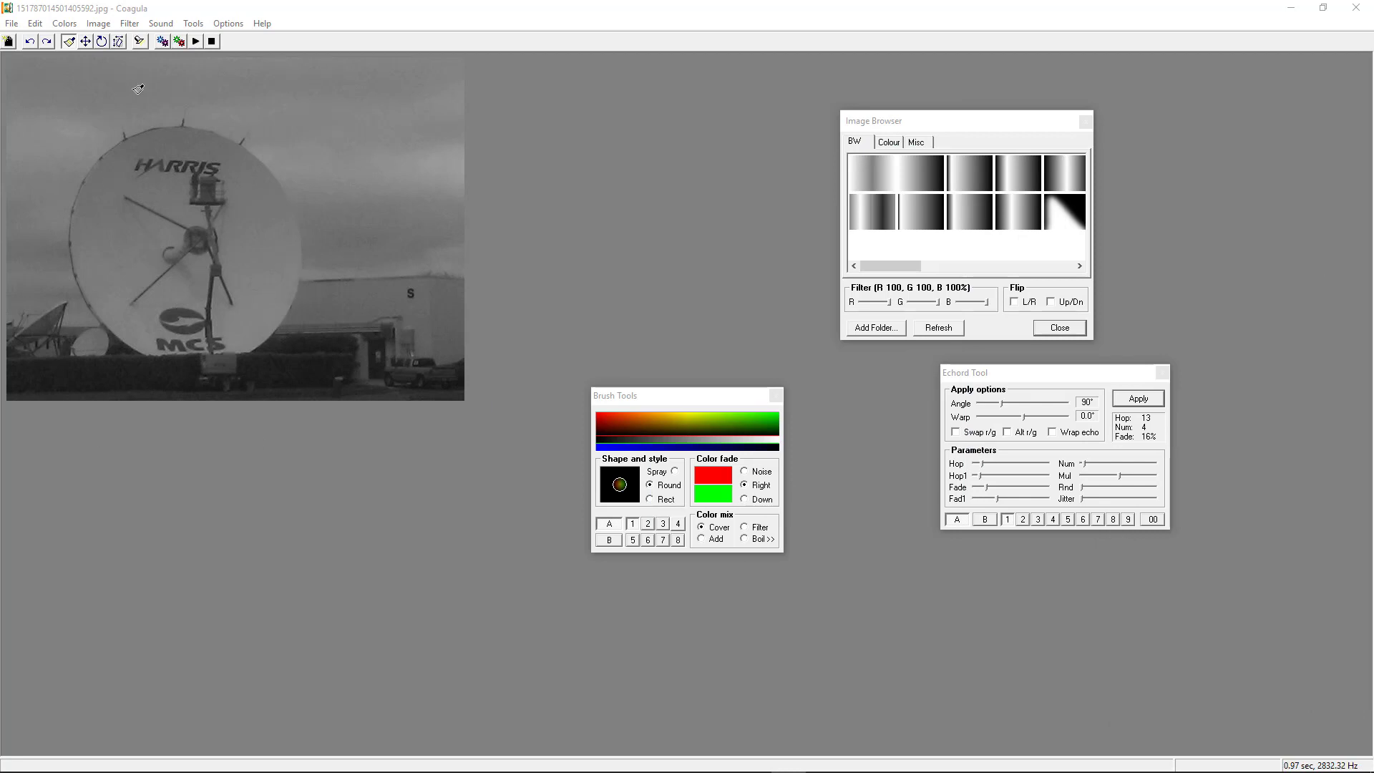
- Play and stop the satellite dish photo's sound in Coagula, then switch to 3.wav in Sonic Visualiser
{"action": "left_click", "coordinate": [196, 42]}
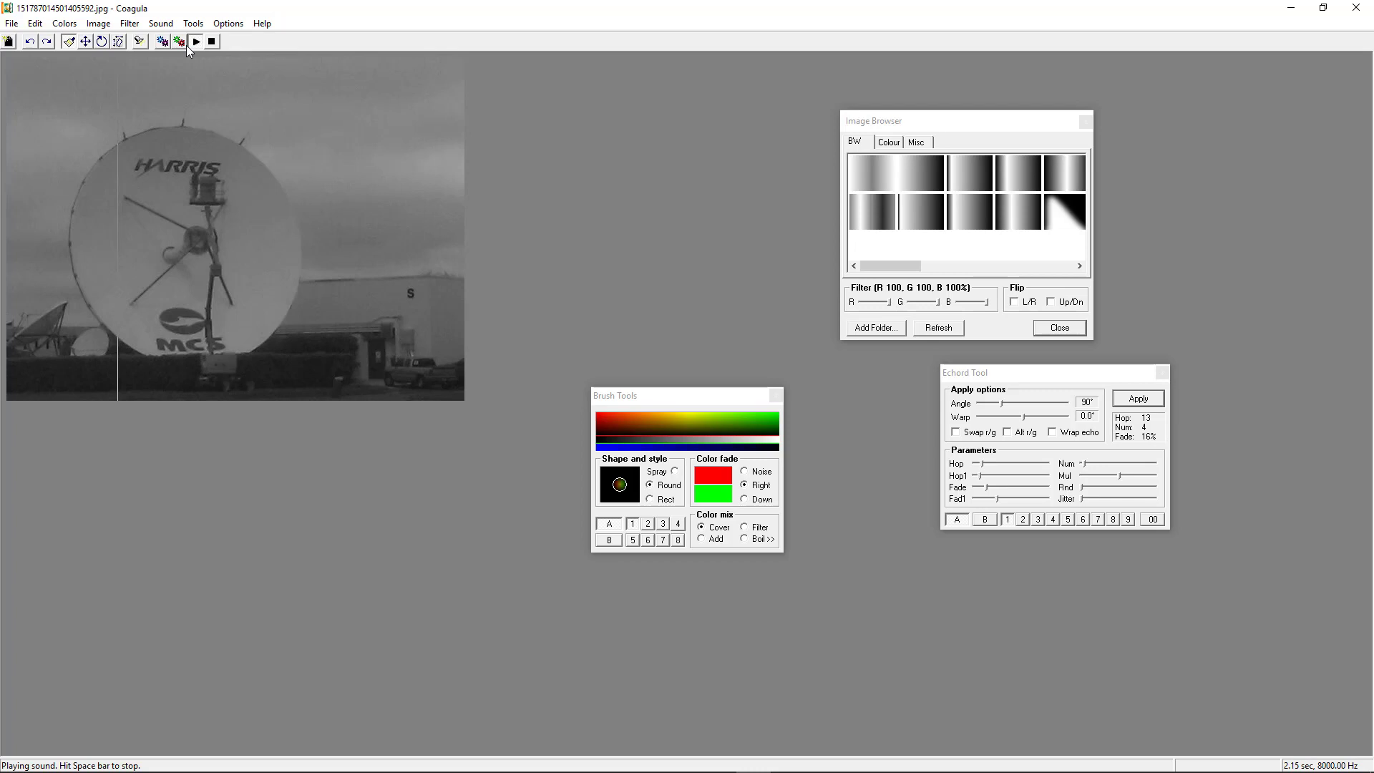
{"action": "left_click", "coordinate": [213, 43]}
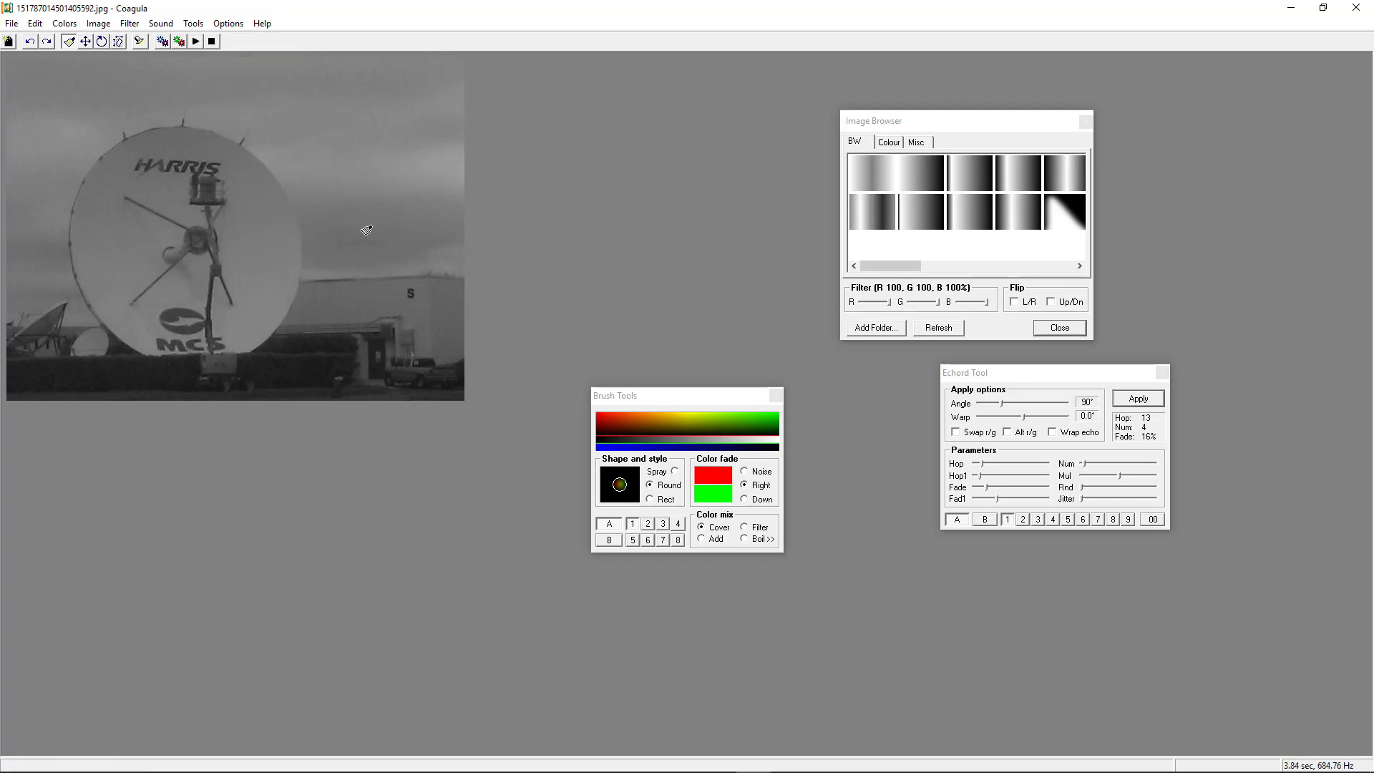
{"action": "key", "text": "alt+Tab"}
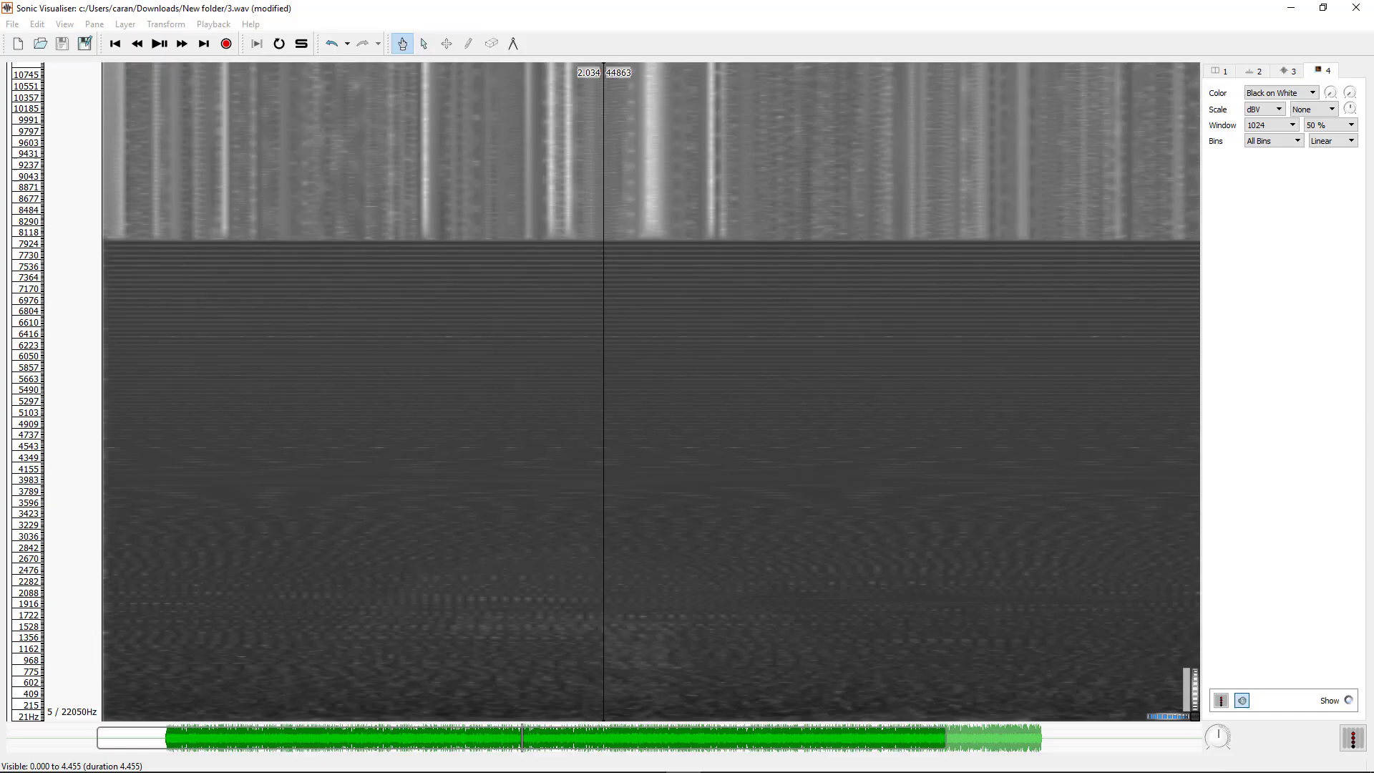
- Set the spectrogram colour scheme to White on Black after trying Green, then revisit the layer settings
{"action": "left_click", "coordinate": [1273, 93]}
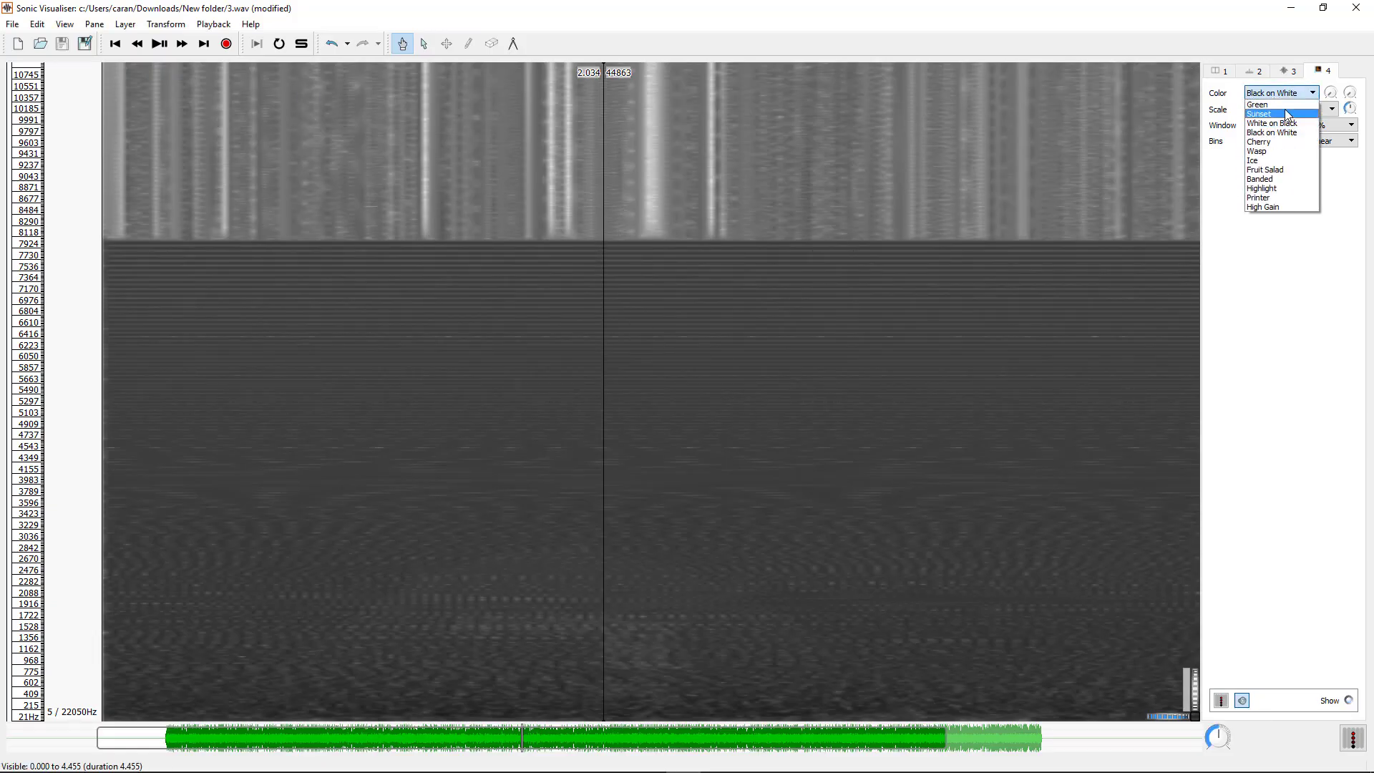
{"action": "left_click", "coordinate": [1263, 104]}
{"action": "left_click", "coordinate": [1292, 93]}
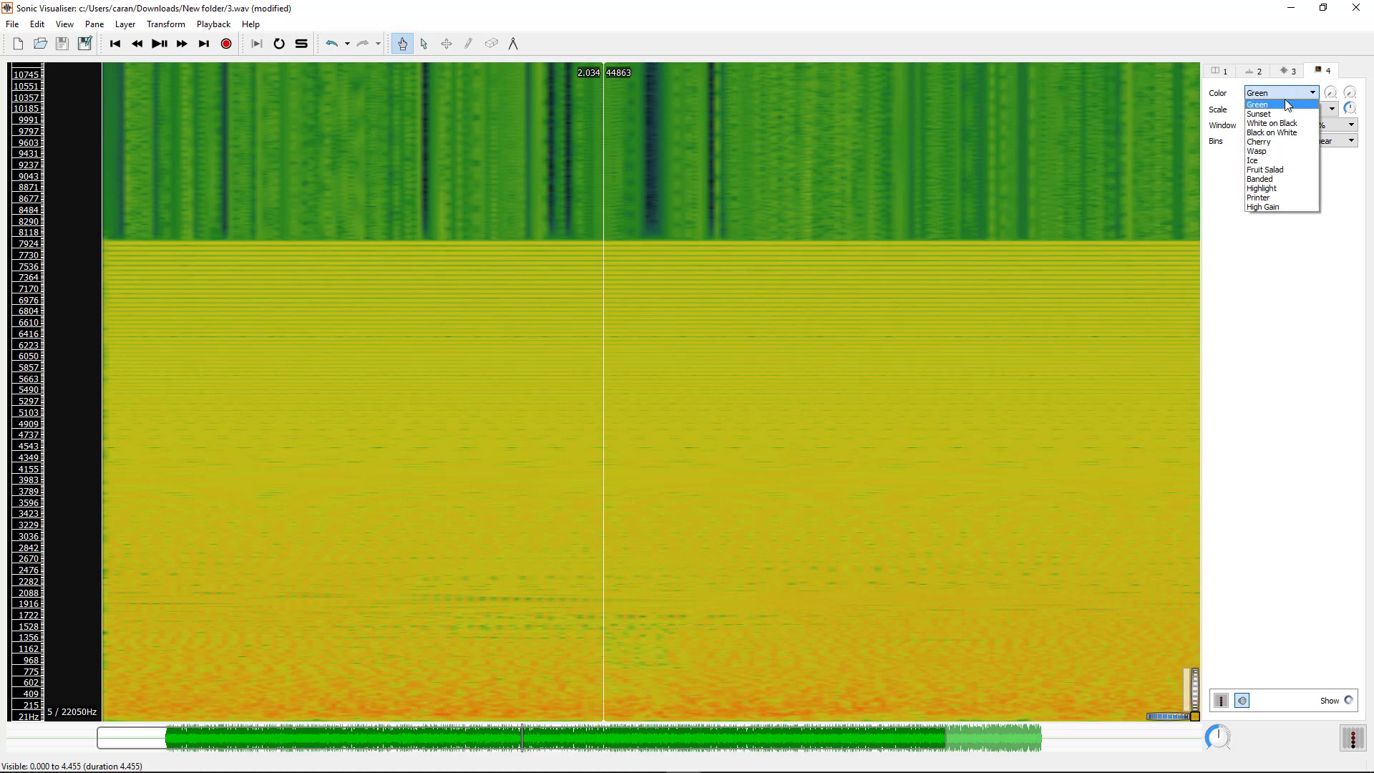
{"action": "left_click", "coordinate": [1284, 110]}
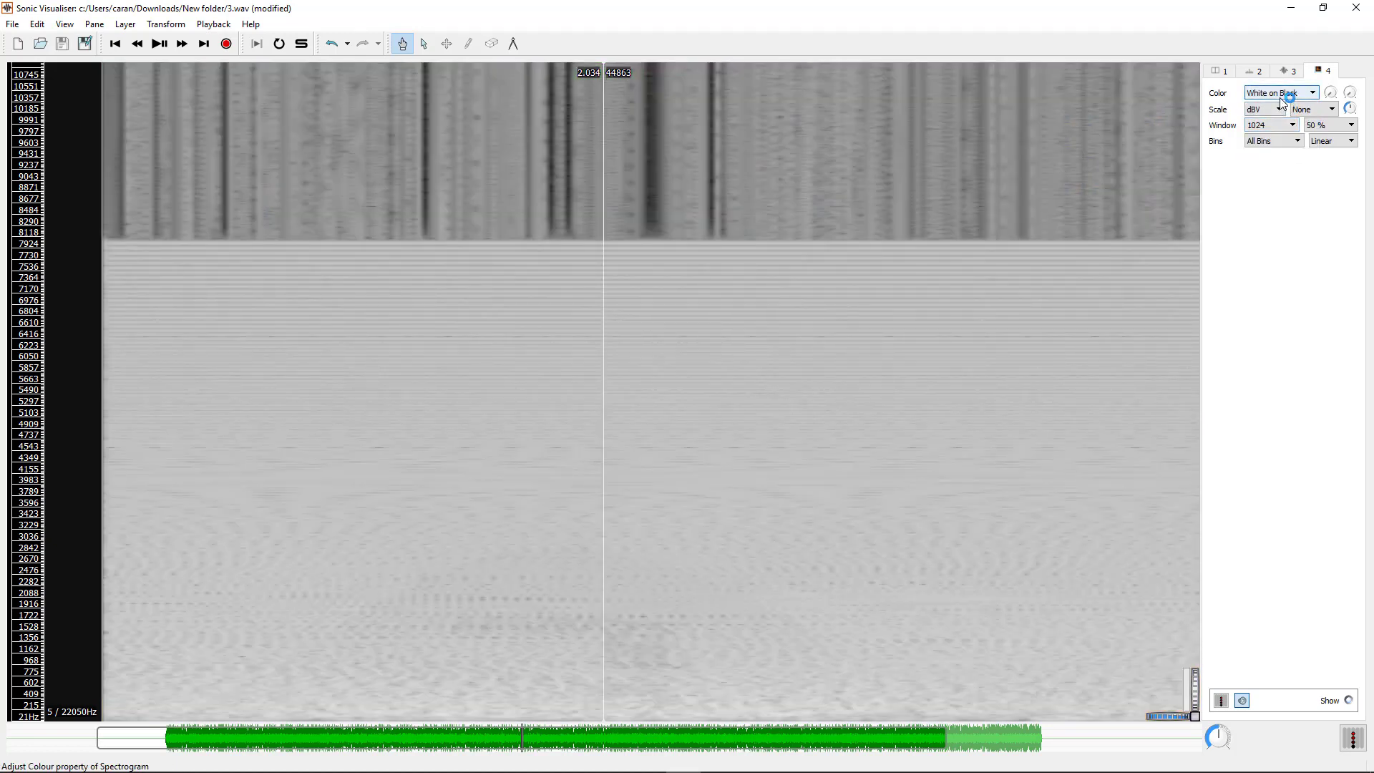
{"action": "left_click", "coordinate": [1284, 93]}
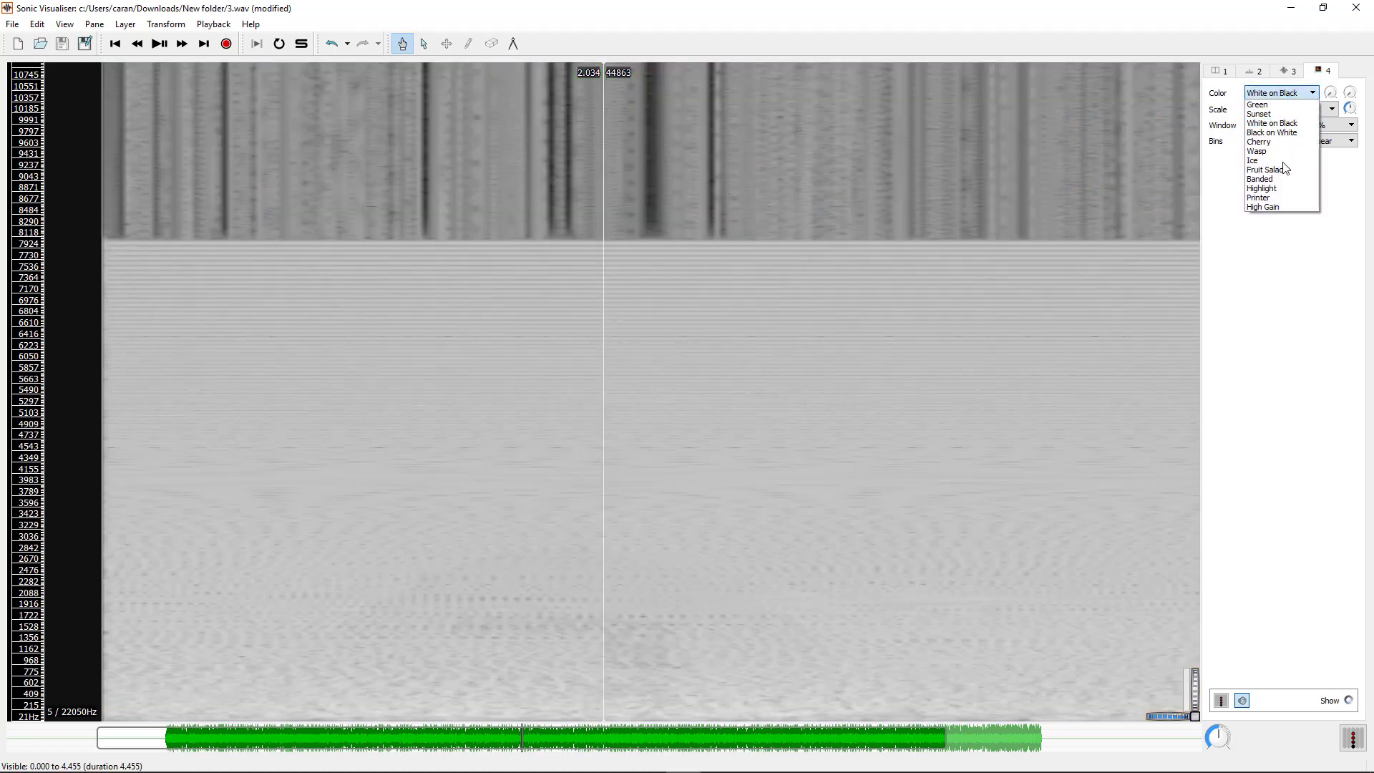
{"action": "left_click", "coordinate": [1283, 124]}
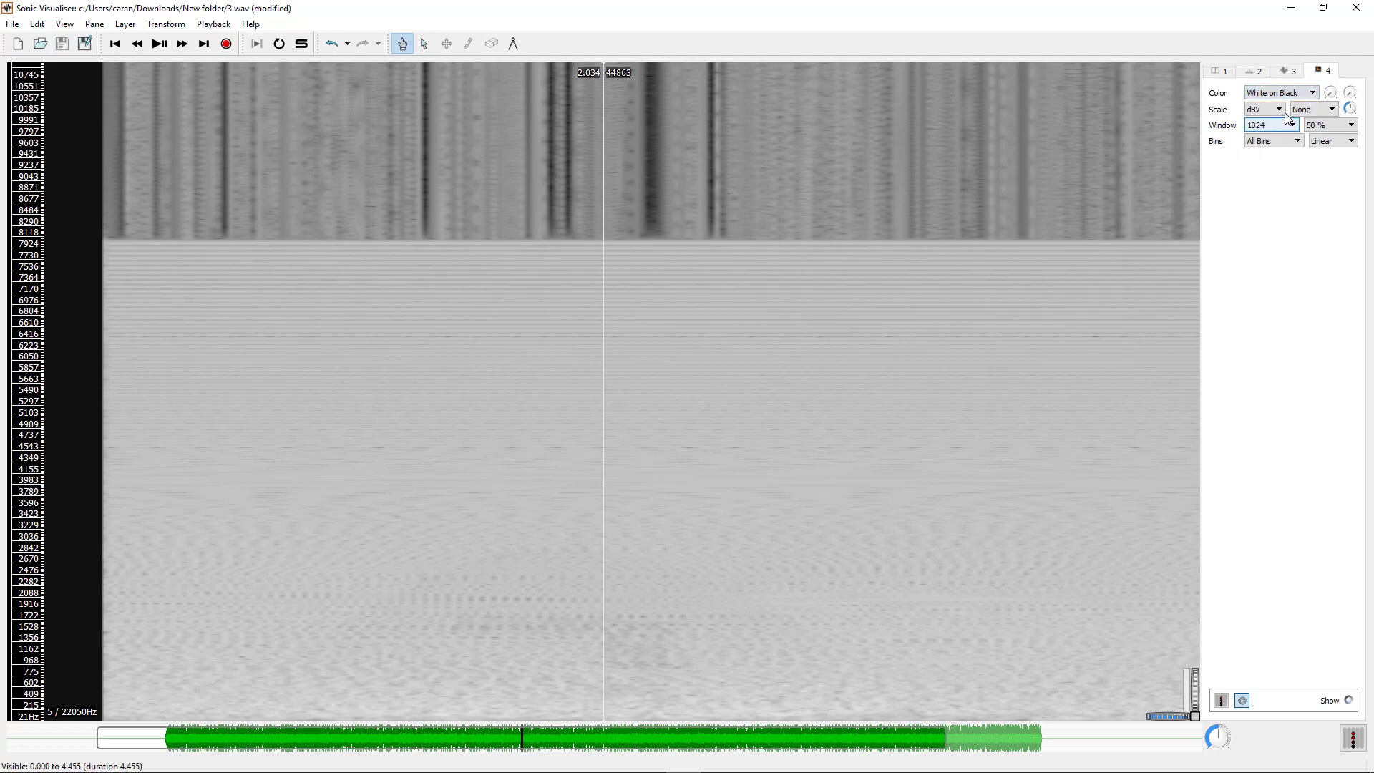
{"action": "left_click", "coordinate": [1263, 72]}
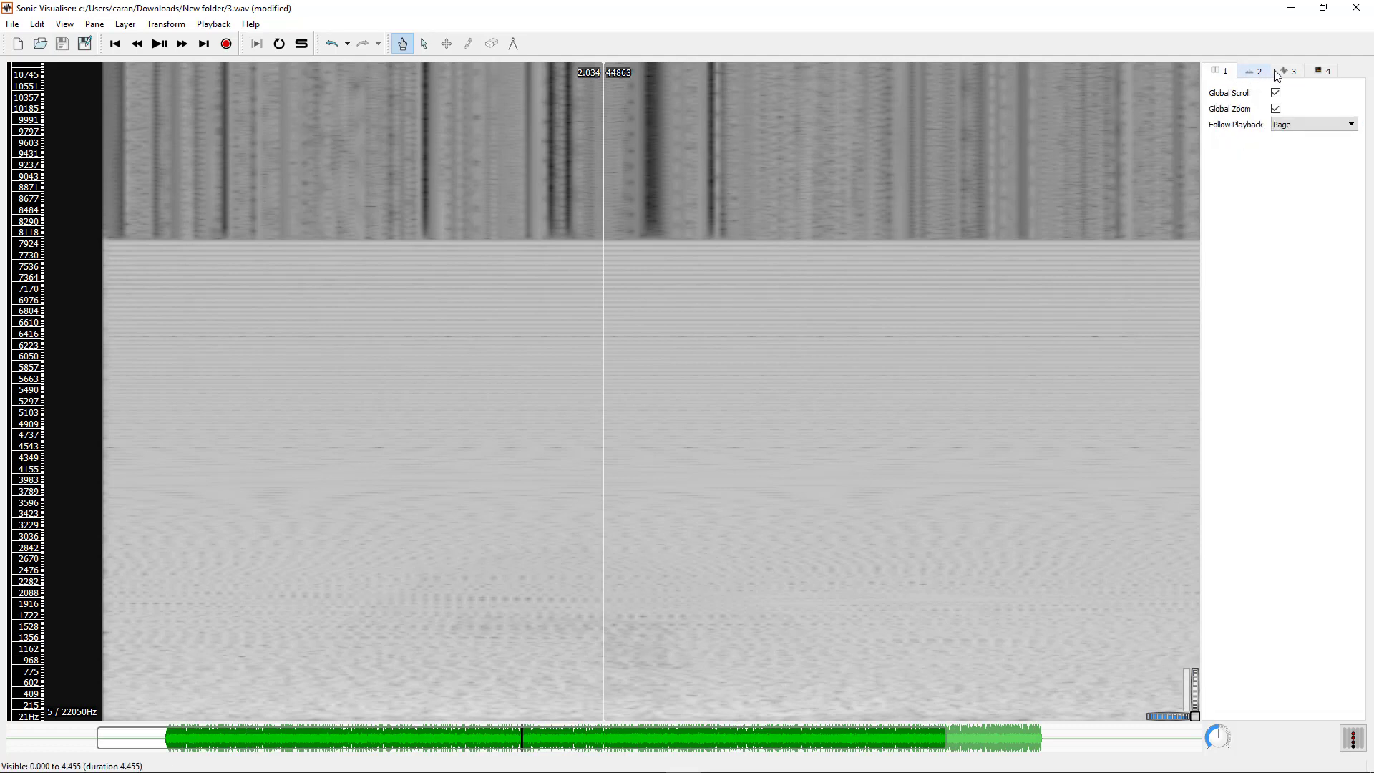
{"action": "left_click", "coordinate": [1322, 71]}
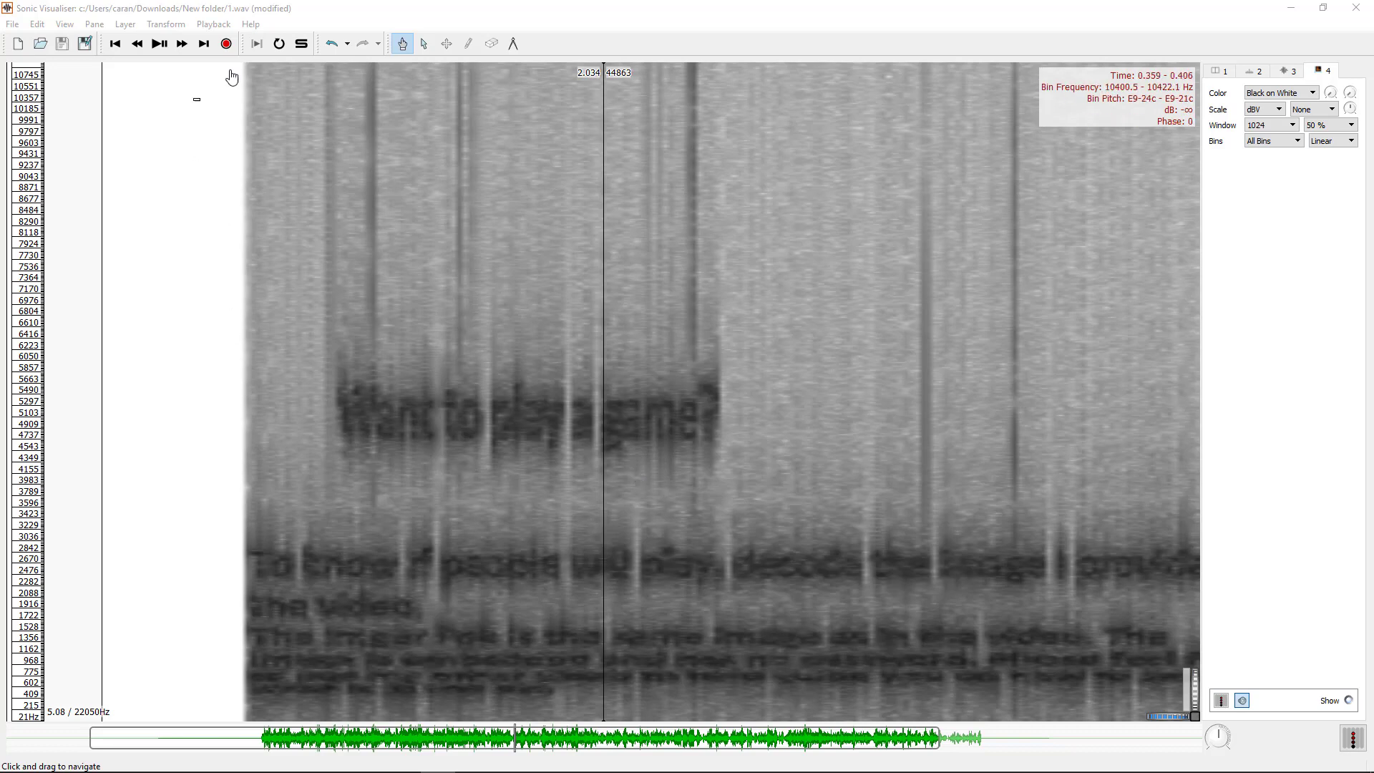
{"action": "left_click", "coordinate": [153, 47]}
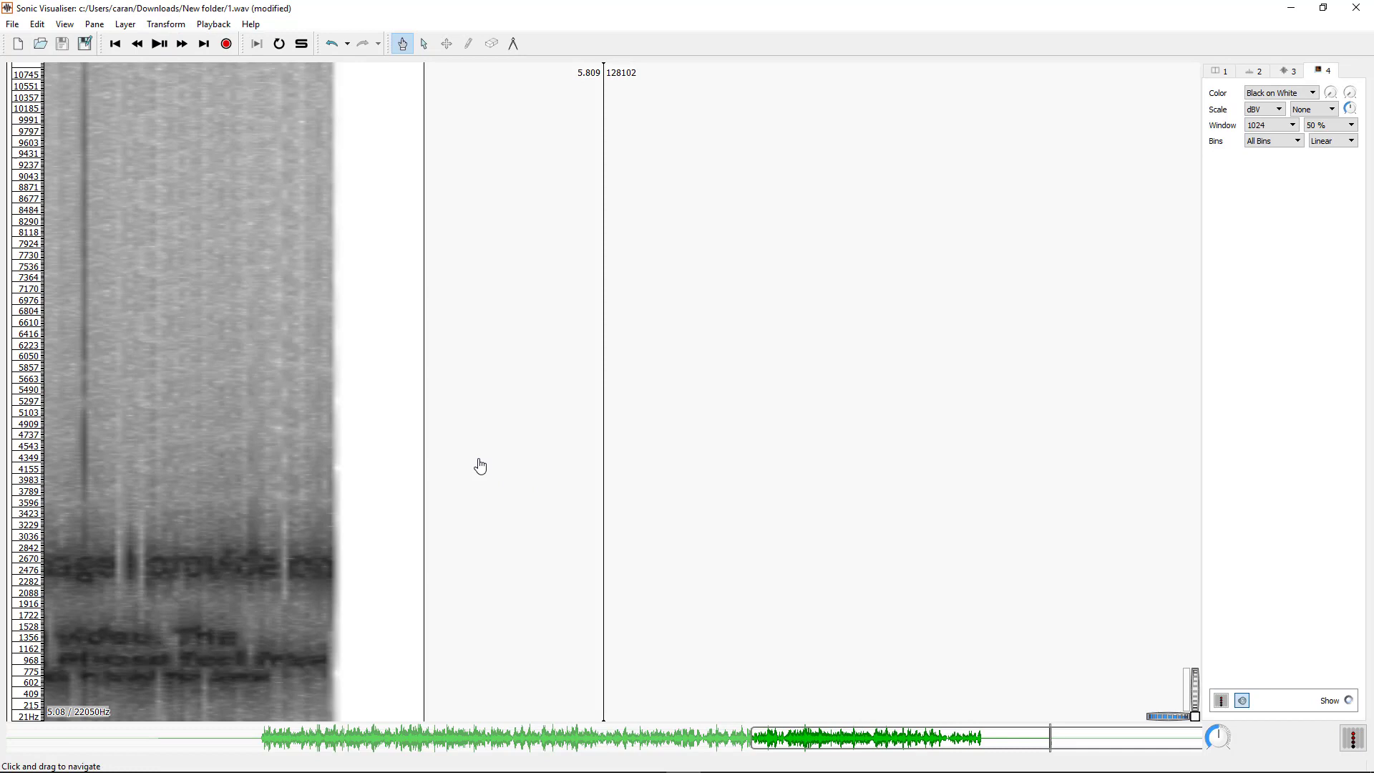
{"action": "scroll", "coordinate": [479, 466], "scroll_direction": "left", "scroll_amount": 4}
{"action": "scroll", "coordinate": [479, 466], "scroll_direction": "left", "scroll_amount": 5}
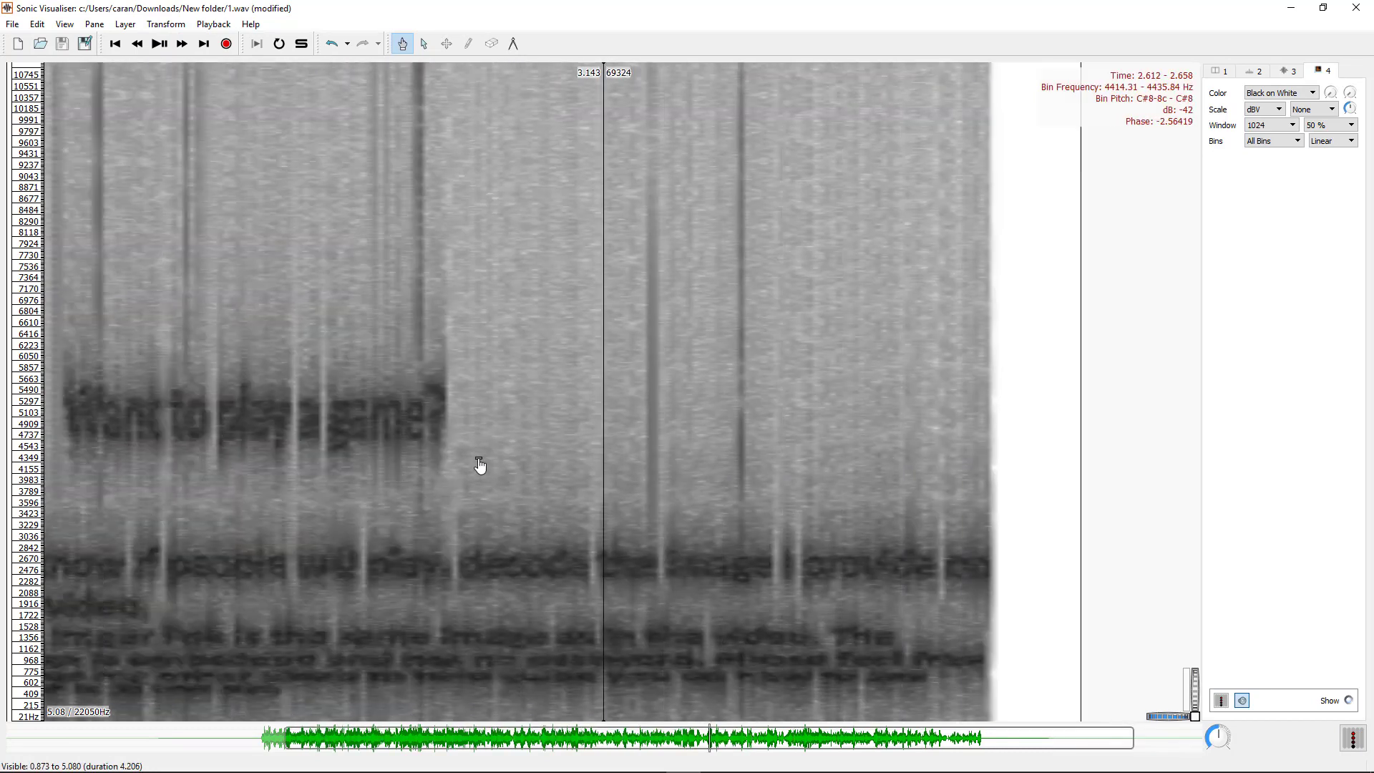